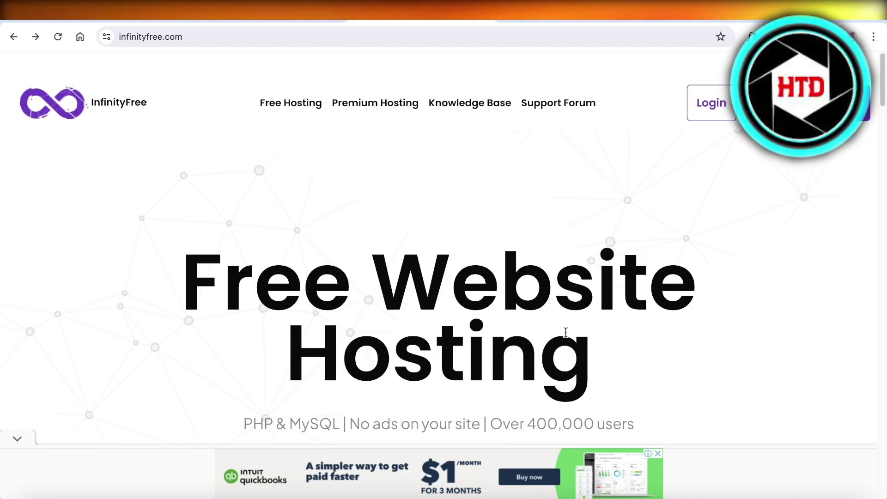
# - Fill in the sign-up form with an e-mail and password, accept the terms and submit
pyautogui.scroll(-3, 561, 328)
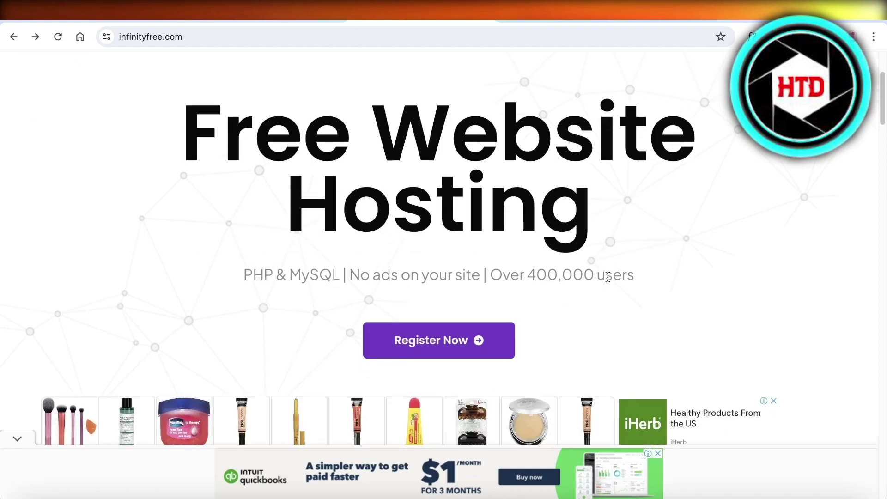
pyautogui.scroll(-5, 626, 274)
pyautogui.scroll(-3, 627, 274)
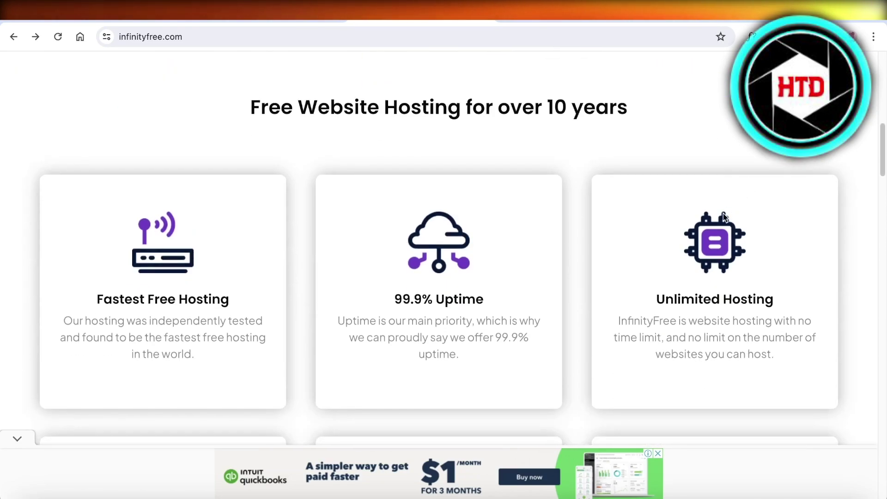
pyautogui.scroll(-1, 686, 252)
pyautogui.scroll(-2, 686, 248)
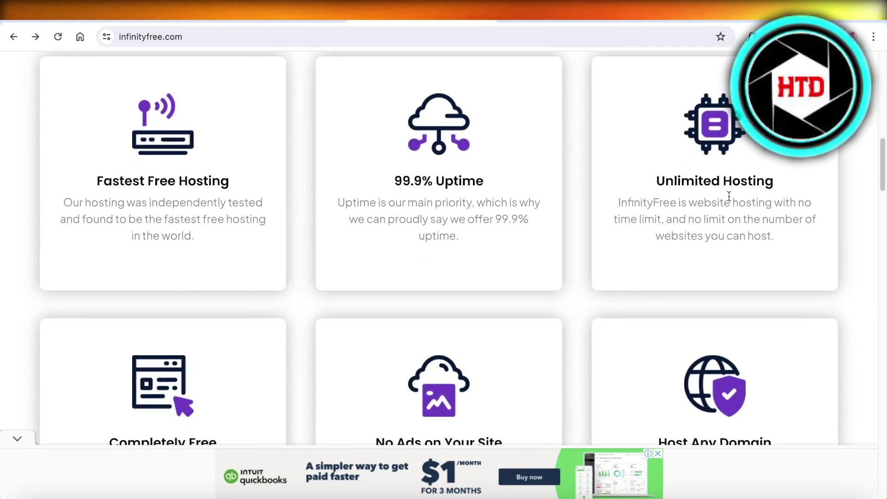
pyautogui.scroll(-5, 725, 194)
pyautogui.scroll(-3, 726, 194)
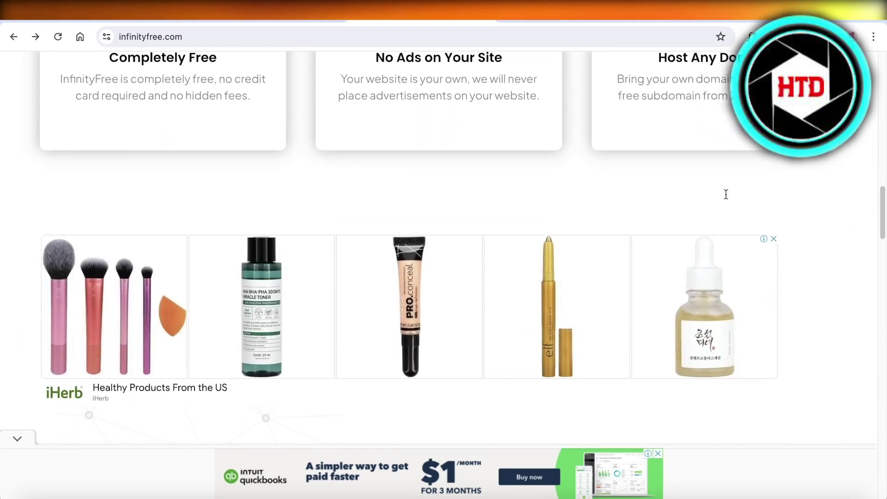
pyautogui.scroll(10, 726, 196)
pyautogui.scroll(5, 730, 196)
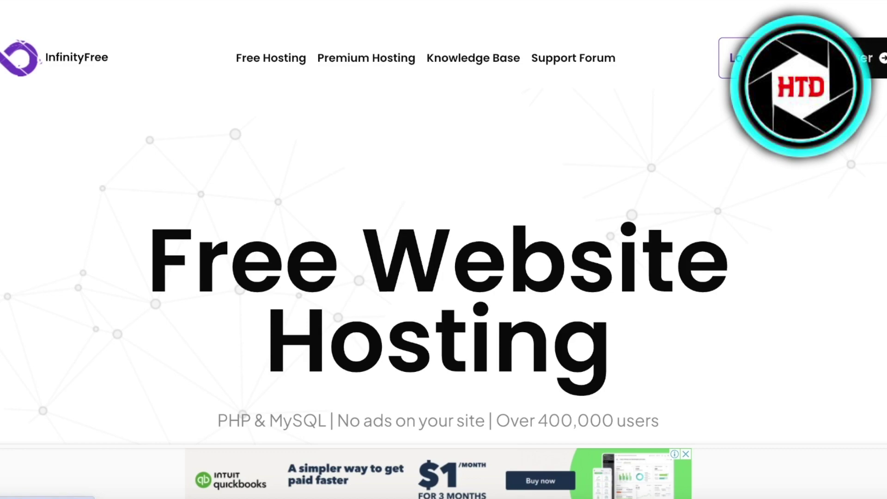
pyautogui.click(871, 58)
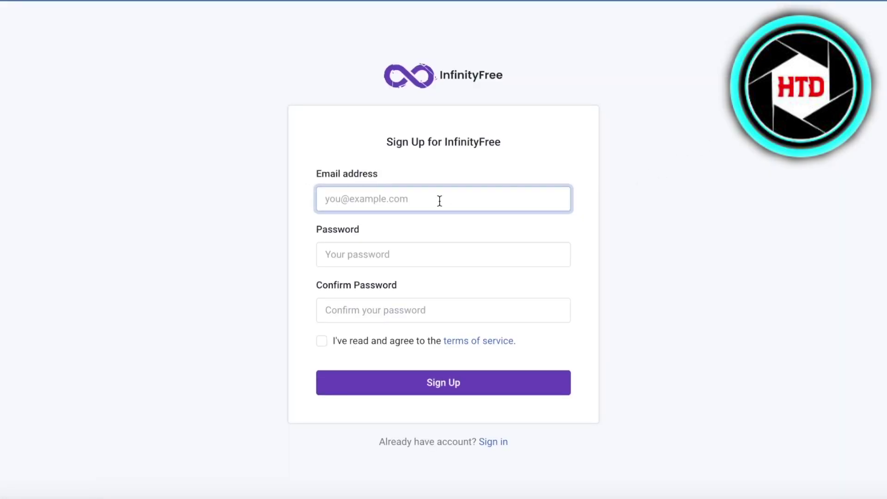
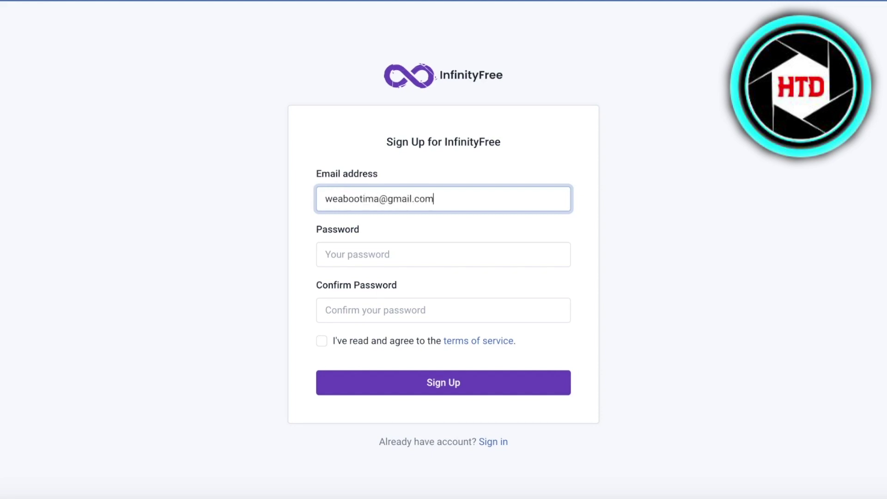
pyautogui.click(412, 258)
pyautogui.write('•••')
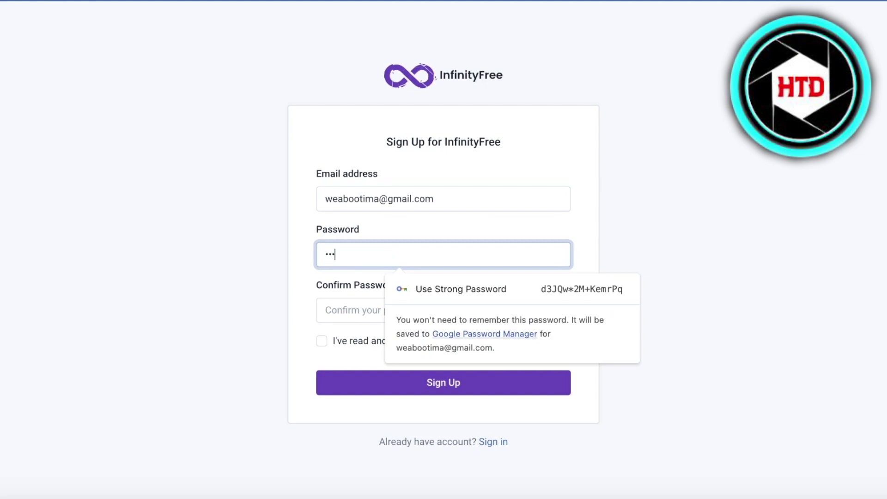
pyautogui.write('•••')
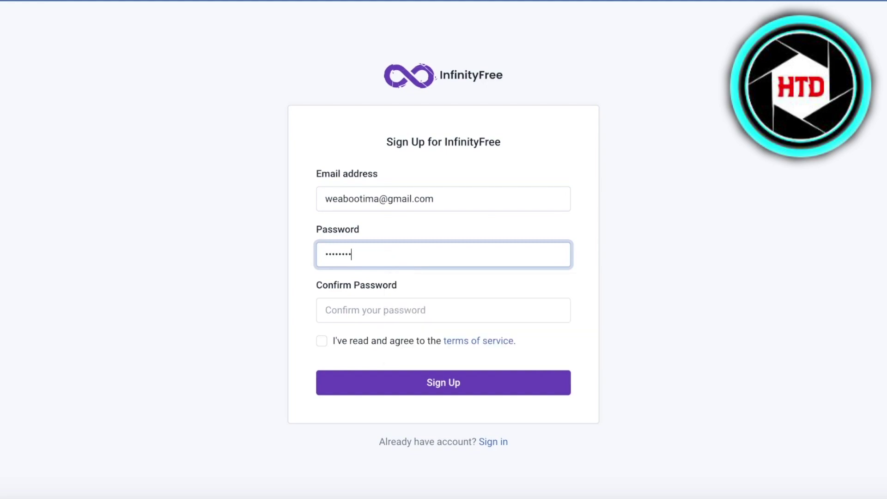
pyautogui.click(395, 299)
pyautogui.write('•')
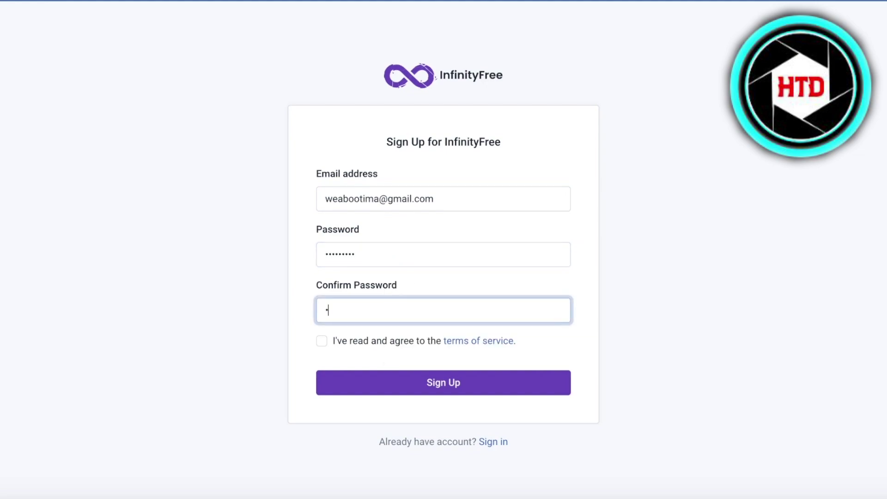
pyautogui.write('••••••••')
pyautogui.click(370, 340)
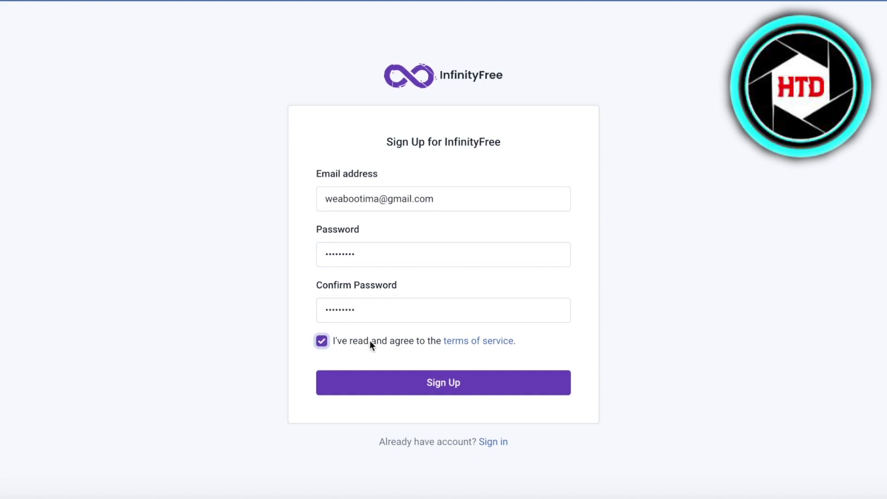
pyautogui.click(395, 394)
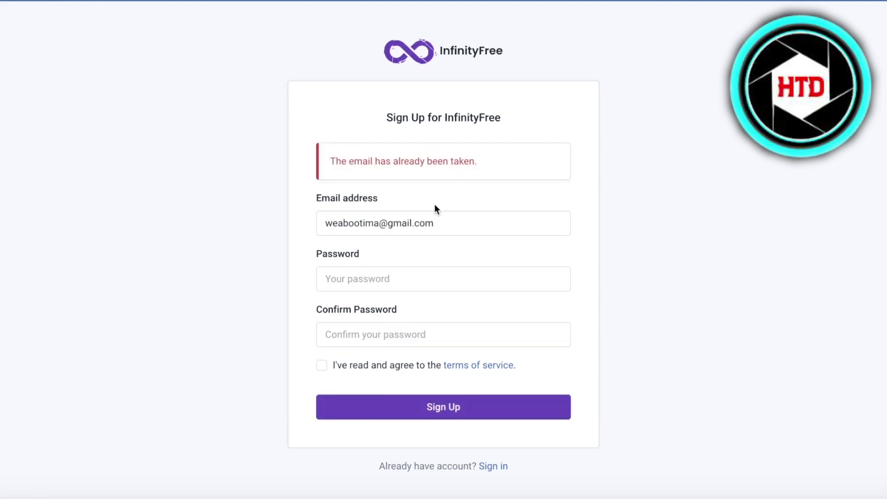
# - Replace the already-taken e-mail with a different address, re-enter the password, and resubmit
pyautogui.doubleClick(418, 222)
pyautogui.hotkey('ctrl', 'a')
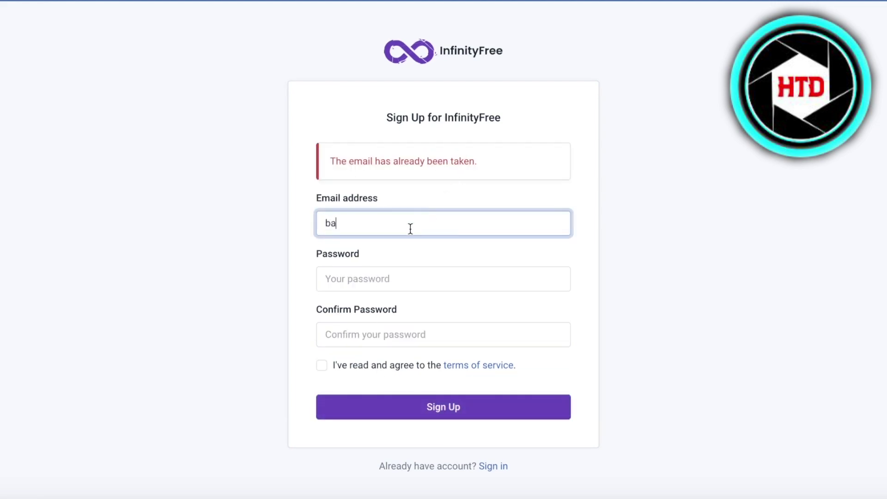
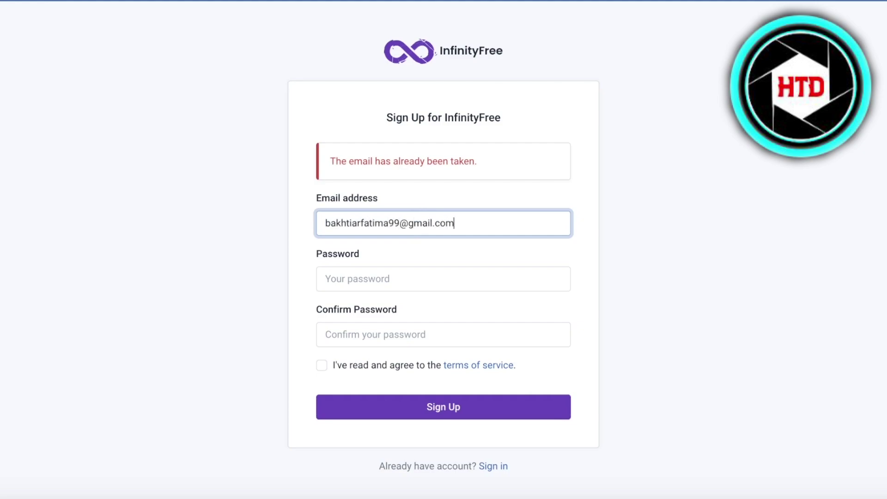
pyautogui.press('Tab')
pyautogui.hotkey('ctrl', 'v')
pyautogui.click(392, 326)
pyautogui.write('*')
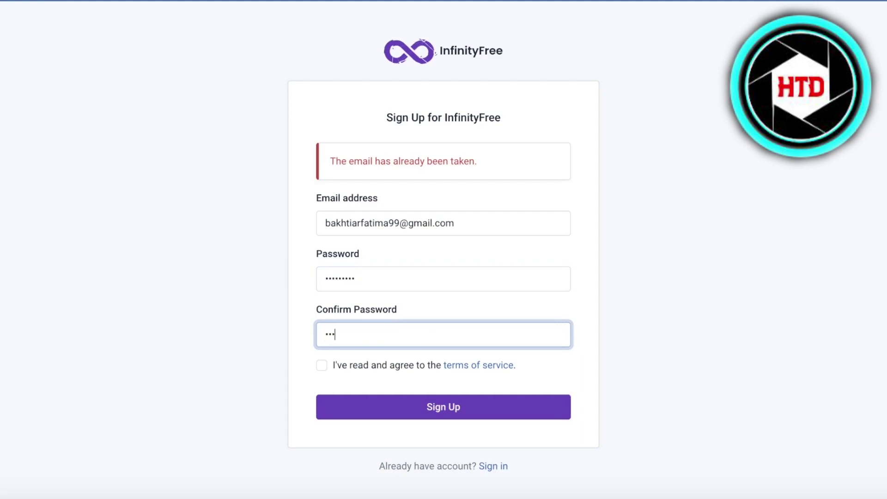
pyautogui.click(401, 365)
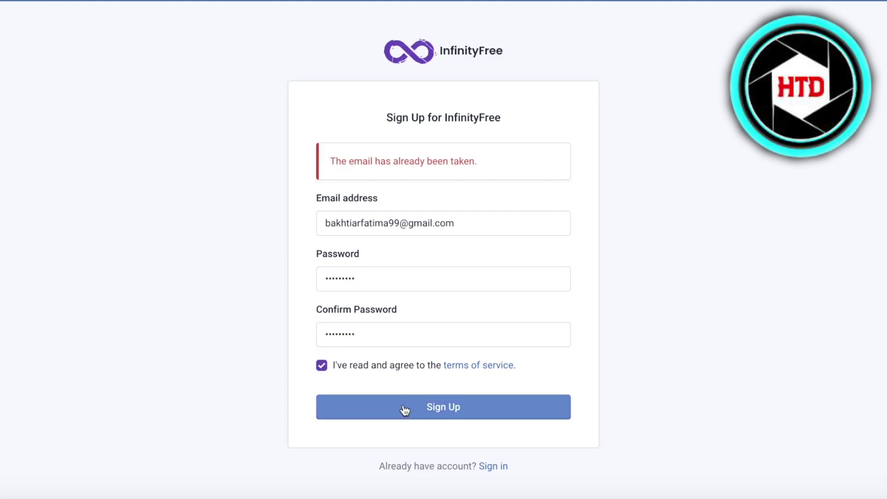
pyautogui.click(404, 410)
# - Open the InfinityFree verification message in Gmail and confirm the e-mail address
pyautogui.click(680, 198)
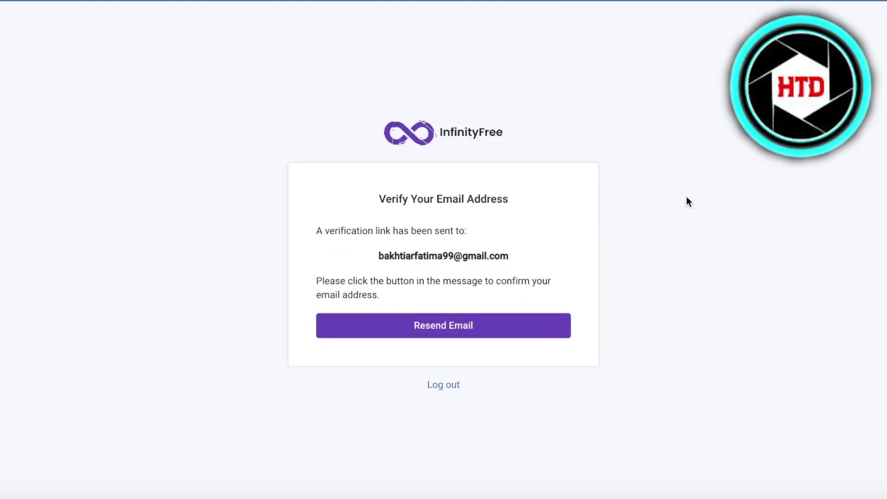
pyautogui.hotkey('ctrl', 't')
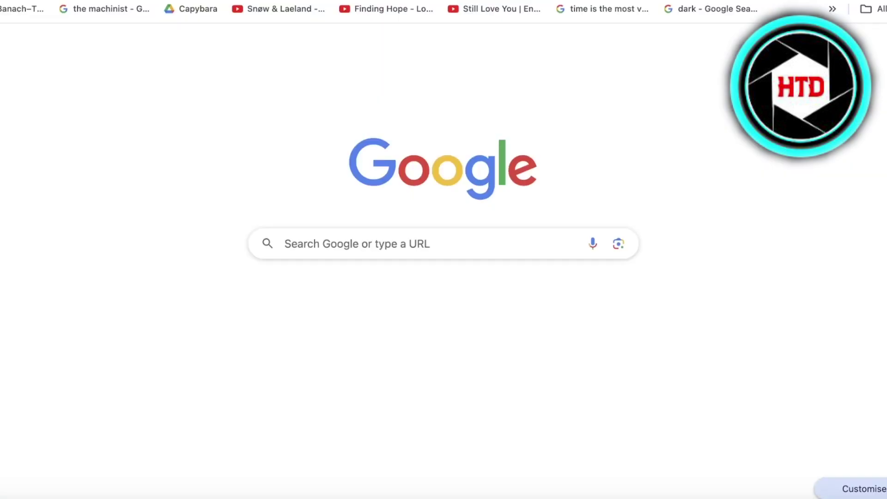
pyautogui.write('gma')
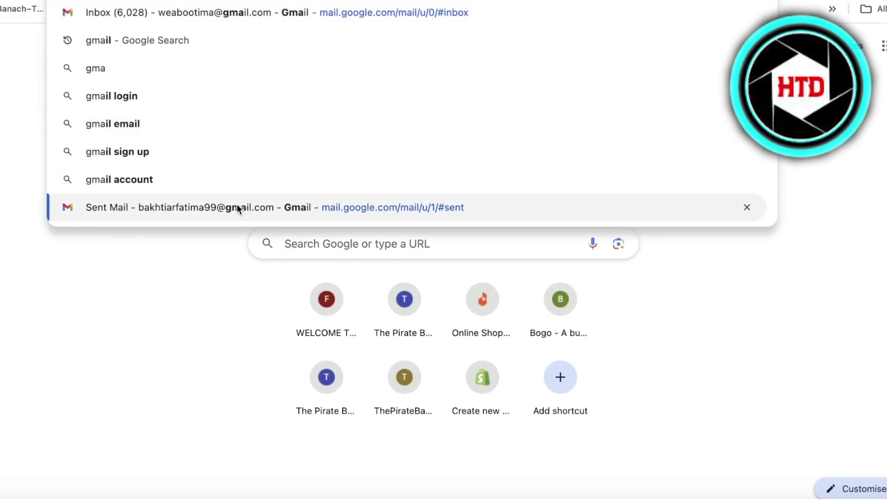
pyautogui.click(237, 206)
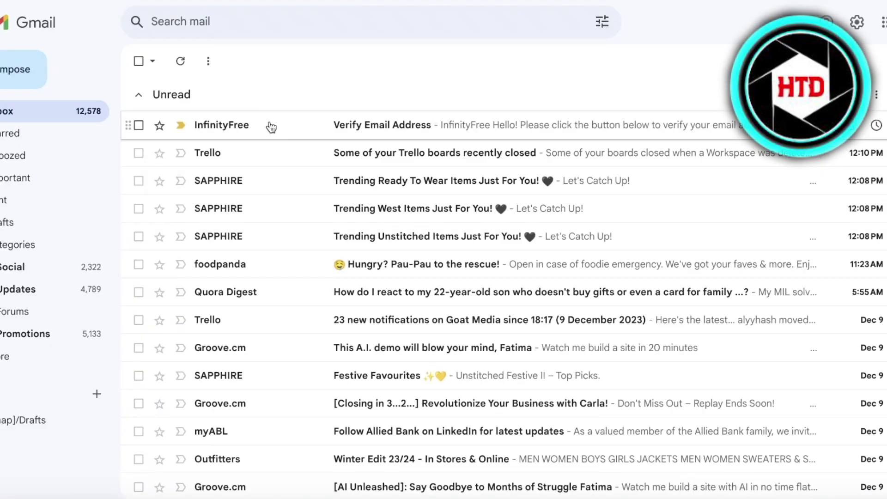
pyautogui.click(270, 123)
pyautogui.click(491, 323)
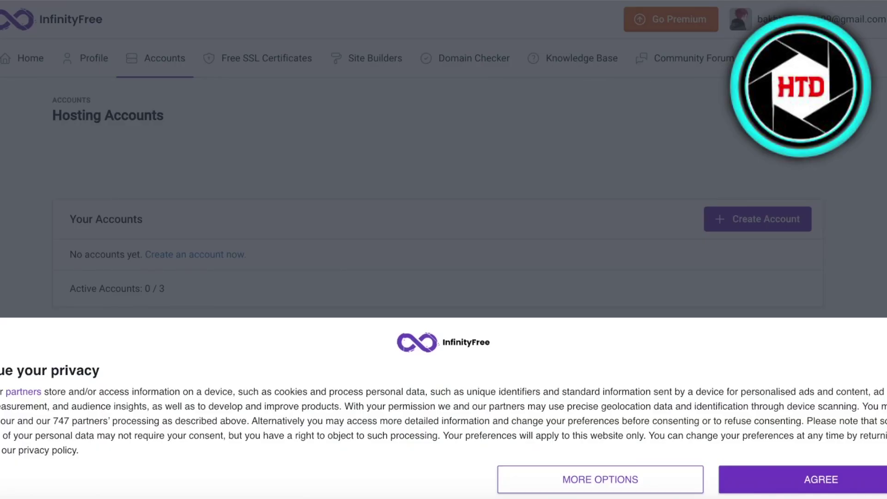
# - Dismiss the cookie notice and ad, then open Hosting Accounts (0 / 3) and choose Create Account
pyautogui.click(753, 479)
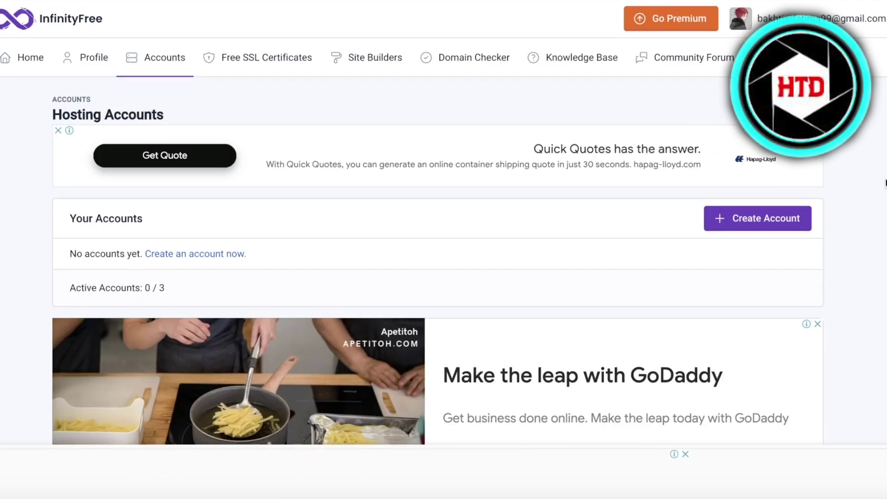
pyautogui.scroll(-2, 881, 188)
pyautogui.scroll(2, 880, 188)
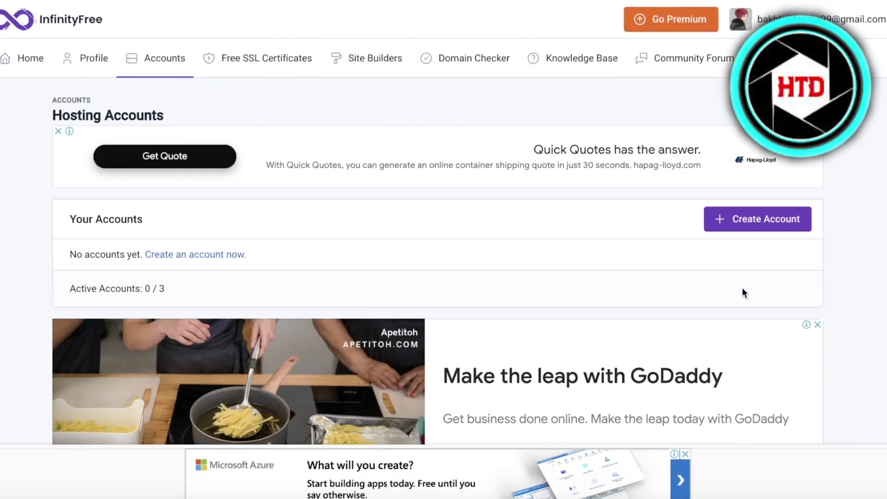
pyautogui.click(77, 62)
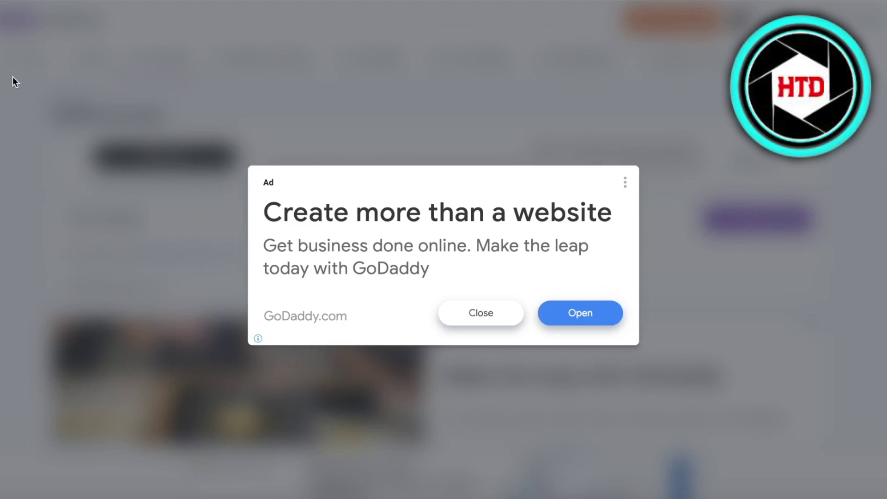
pyautogui.click(463, 314)
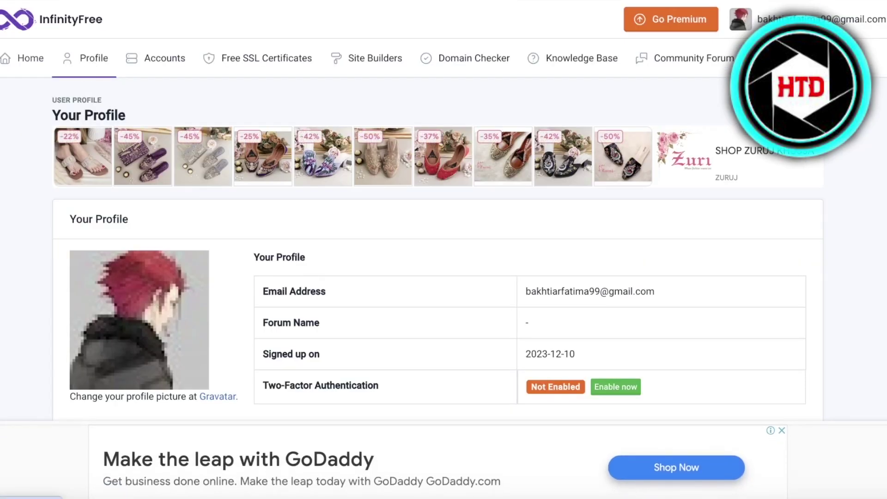
pyautogui.click(165, 58)
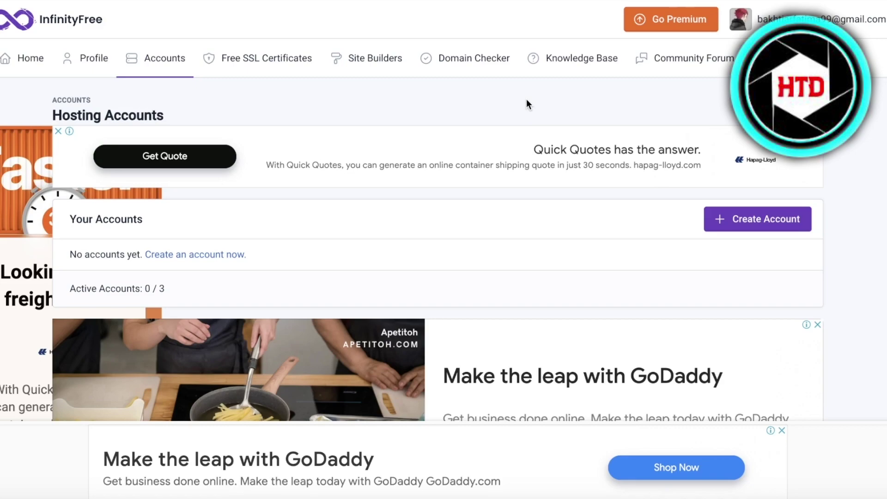
pyautogui.click(792, 227)
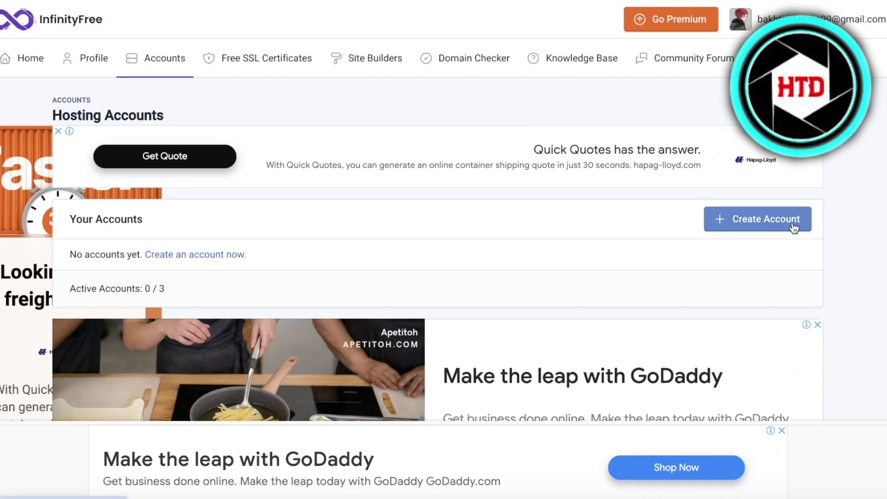
# - Pick the free $0 plan and compare the custom domain and subdomain options
pyautogui.click(780, 226)
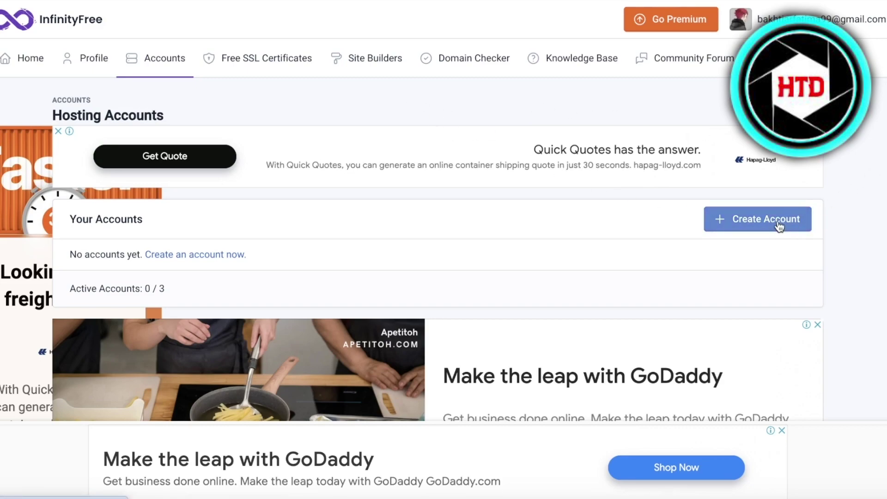
pyautogui.scroll(-10, 279, 212)
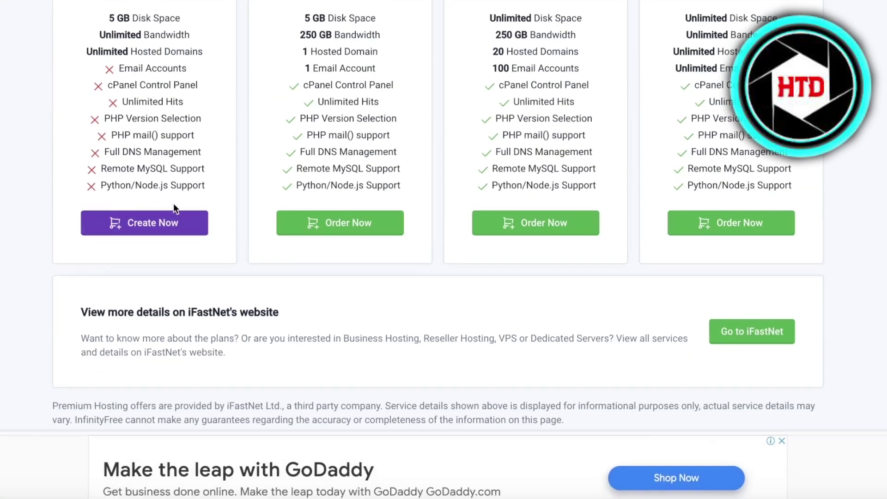
pyautogui.scroll(3, 174, 203)
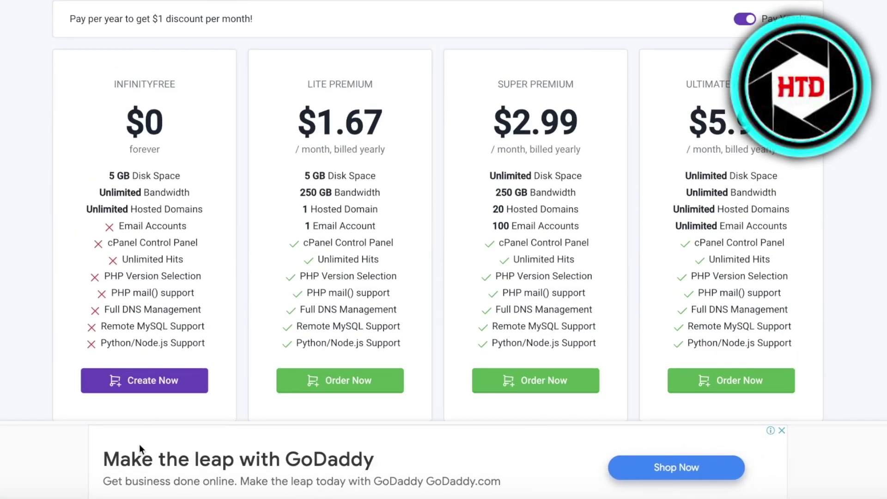
pyautogui.click(159, 382)
pyautogui.scroll(-4, 126, 150)
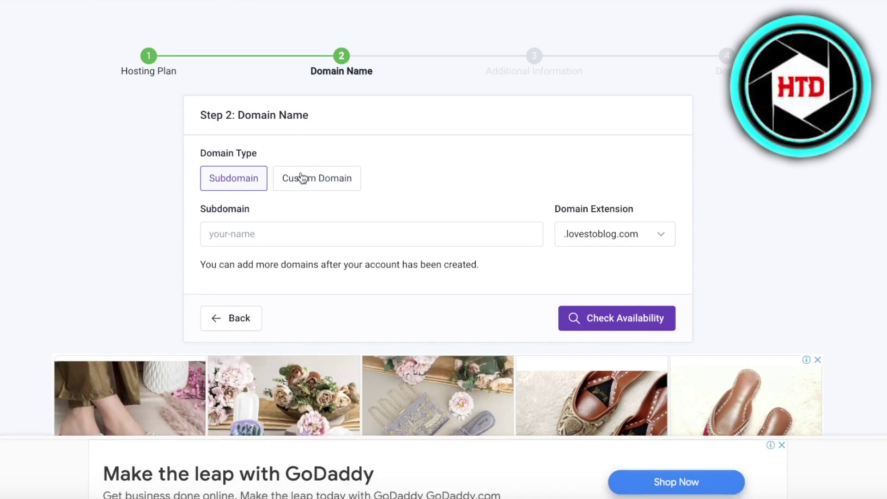
pyautogui.click(301, 178)
pyautogui.click(247, 187)
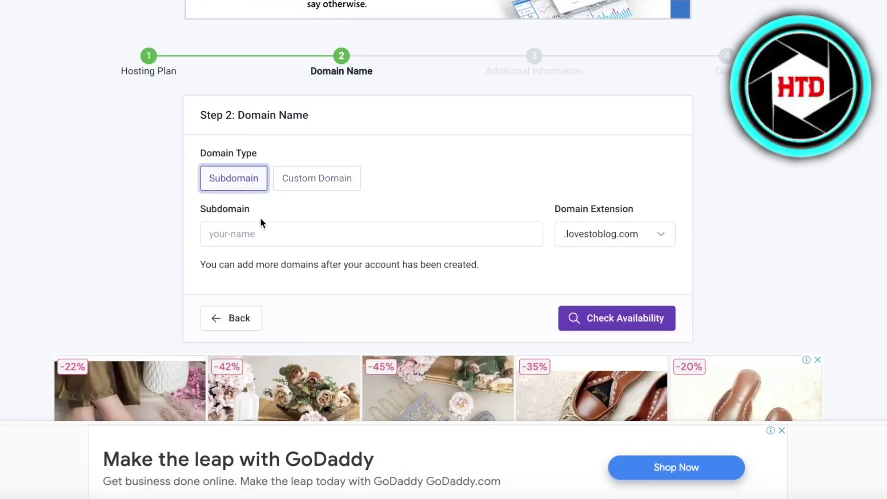
pyautogui.click(260, 238)
pyautogui.scroll(3, 512, 208)
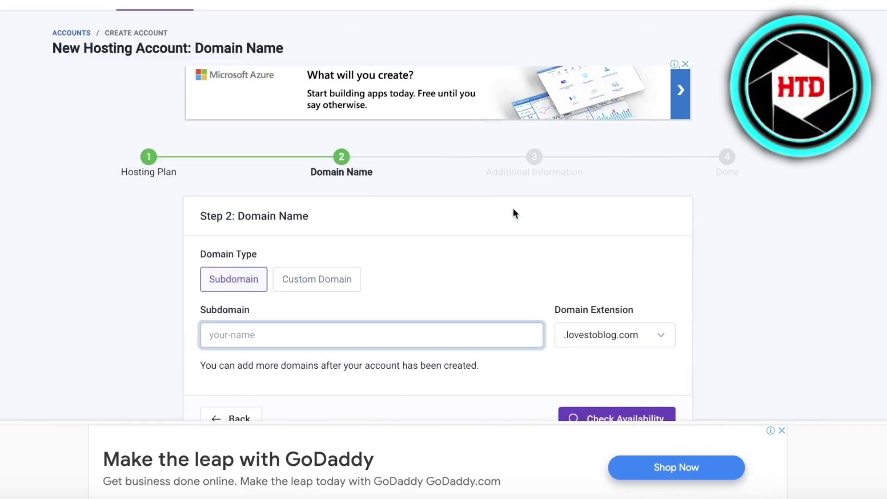
pyautogui.click(354, 61)
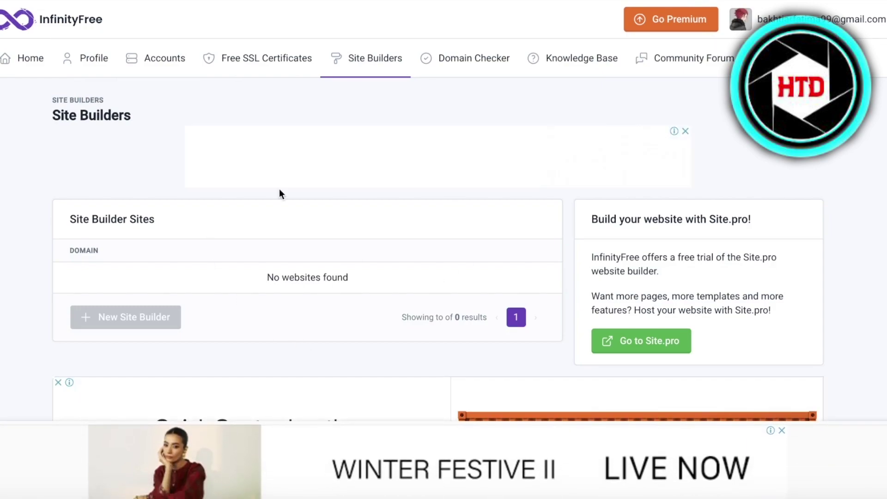
# - Restart account creation on the free $0 plan and settle on a free subdomain
pyautogui.click(131, 60)
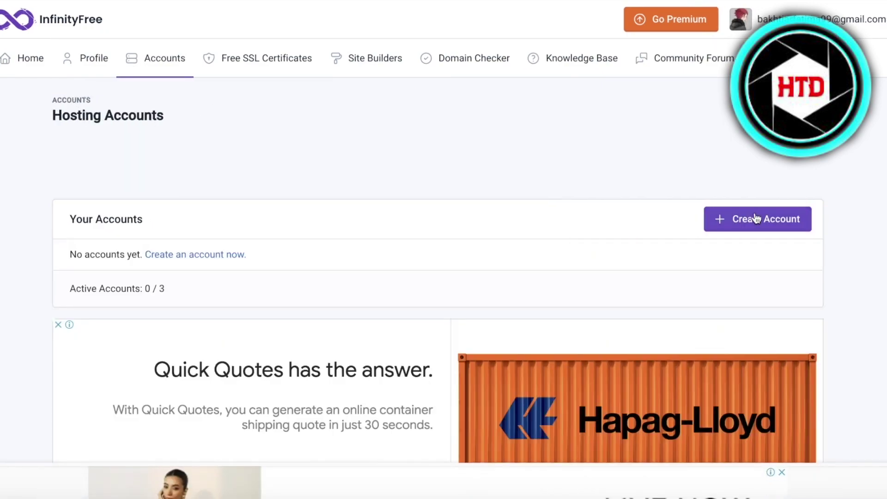
pyautogui.click(755, 218)
pyautogui.scroll(-8, 335, 251)
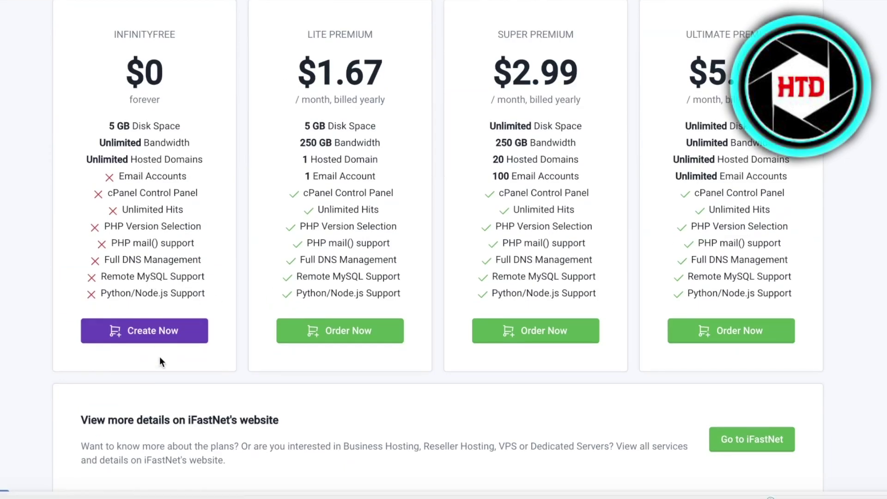
pyautogui.click(144, 330)
pyautogui.click(280, 313)
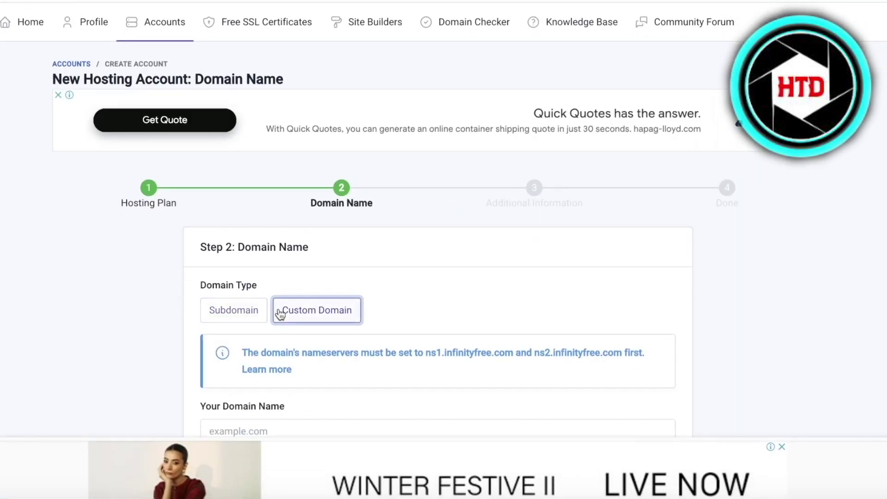
pyautogui.scroll(-3, 277, 301)
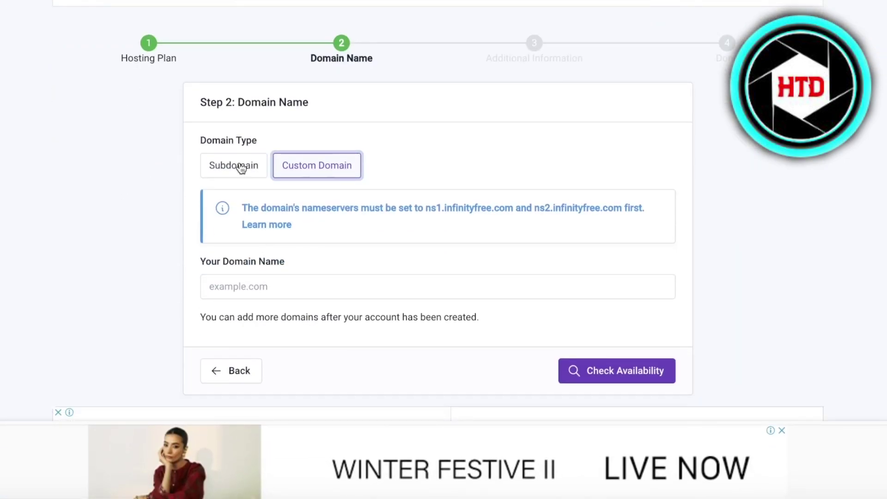
pyautogui.scroll(-1, 259, 199)
pyautogui.click(263, 252)
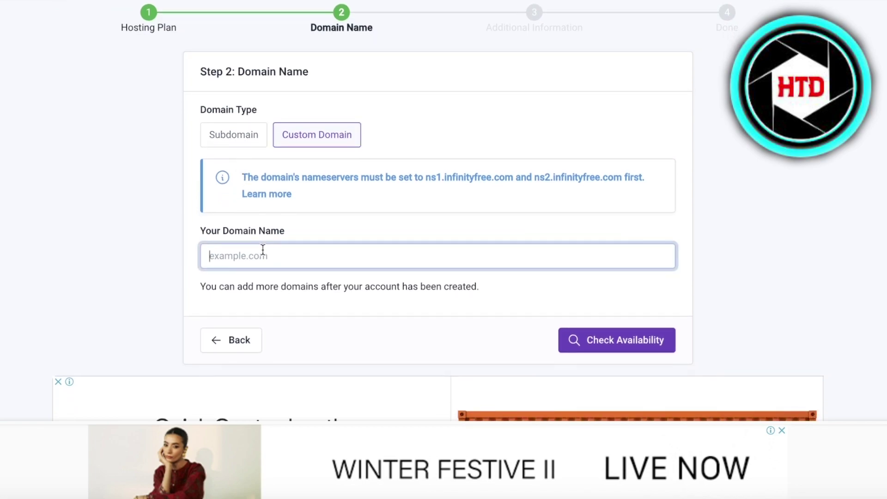
pyautogui.click(238, 134)
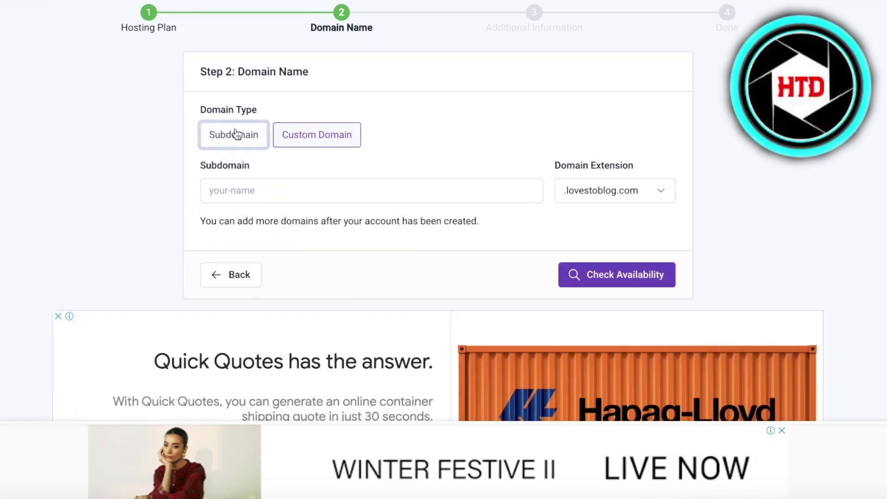
pyautogui.click(317, 138)
pyautogui.click(225, 140)
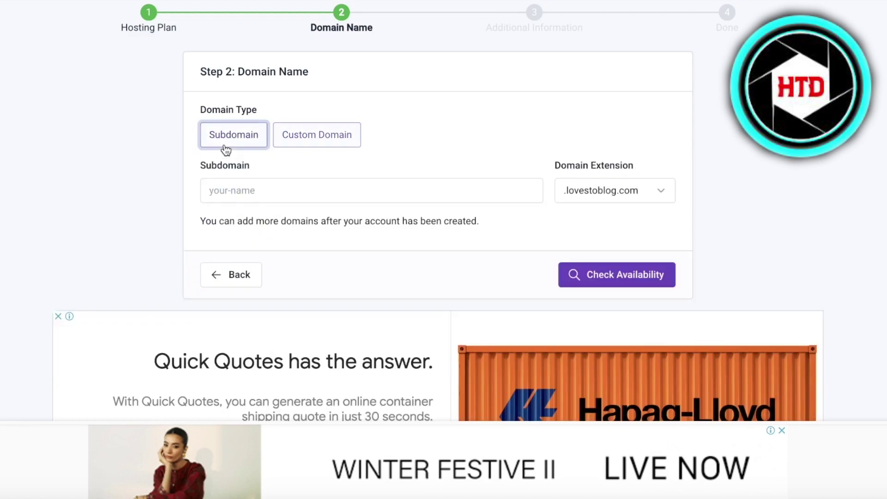
# - Enter subdomain durden with the .great-site.net extension and check its availability
pyautogui.write('durden')
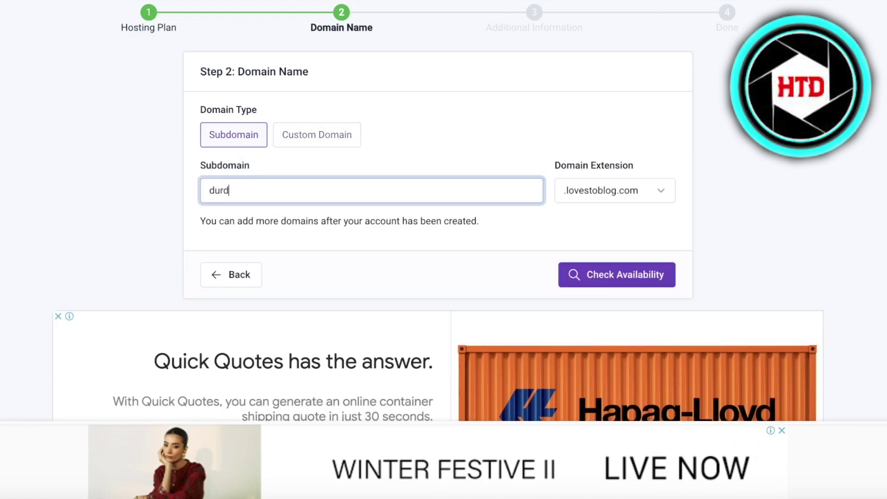
pyautogui.click(623, 189)
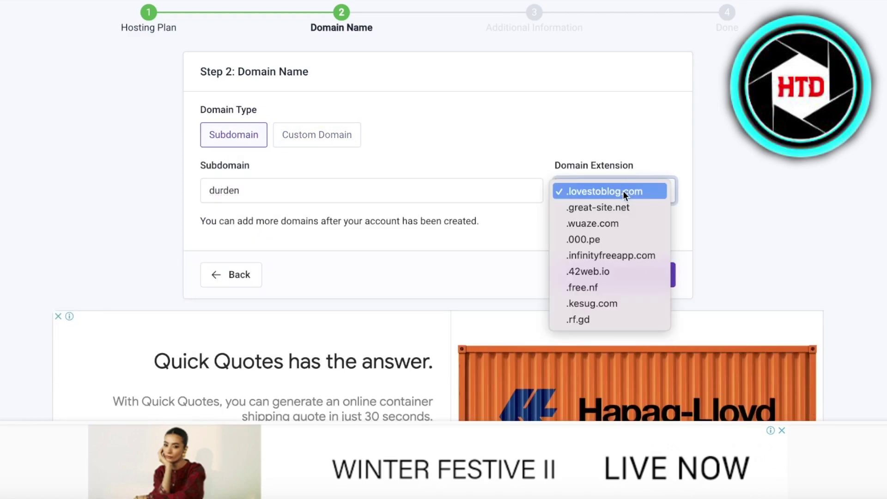
pyautogui.click(610, 254)
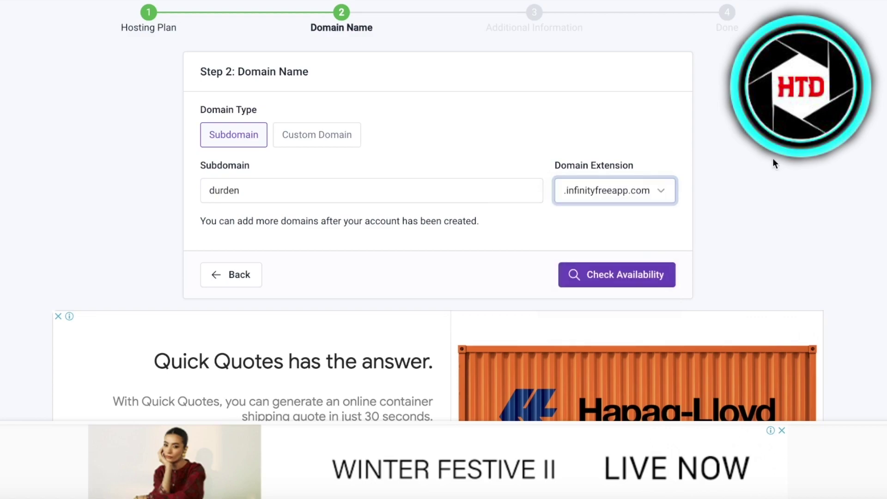
pyautogui.click(614, 190)
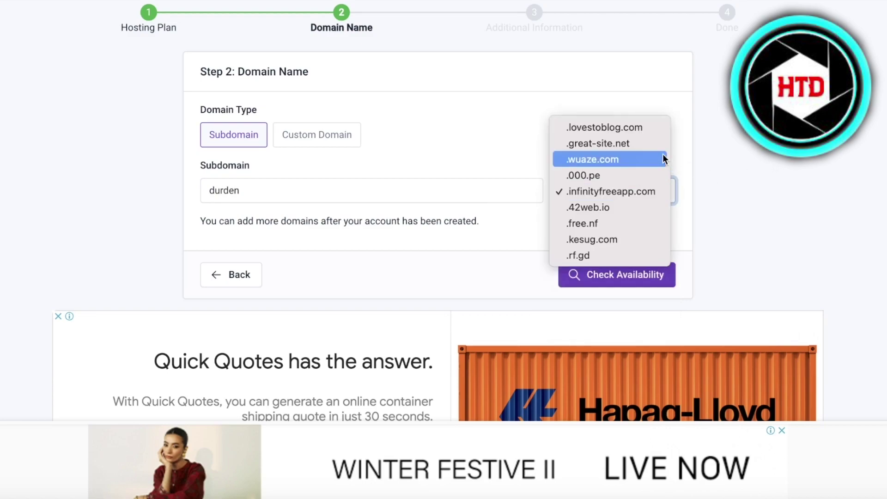
pyautogui.click(638, 144)
pyautogui.click(640, 273)
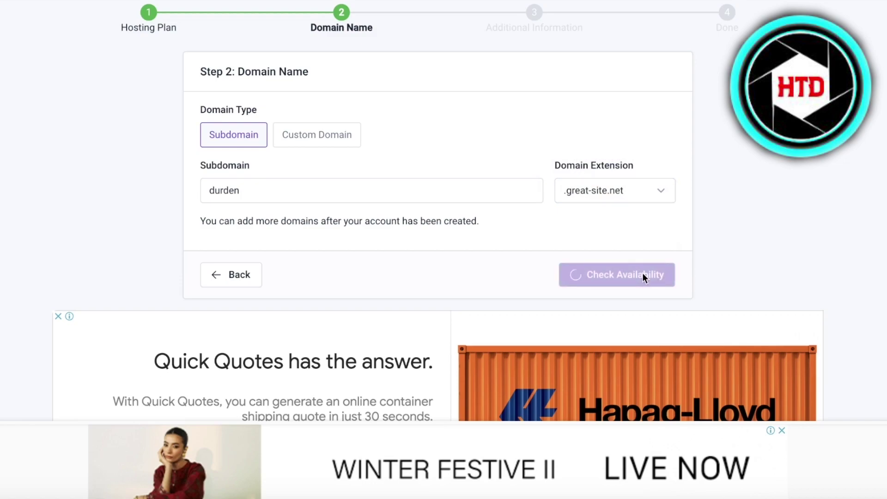
# - Set the account label to Durden Inc
pyautogui.scroll(-4, 558, 279)
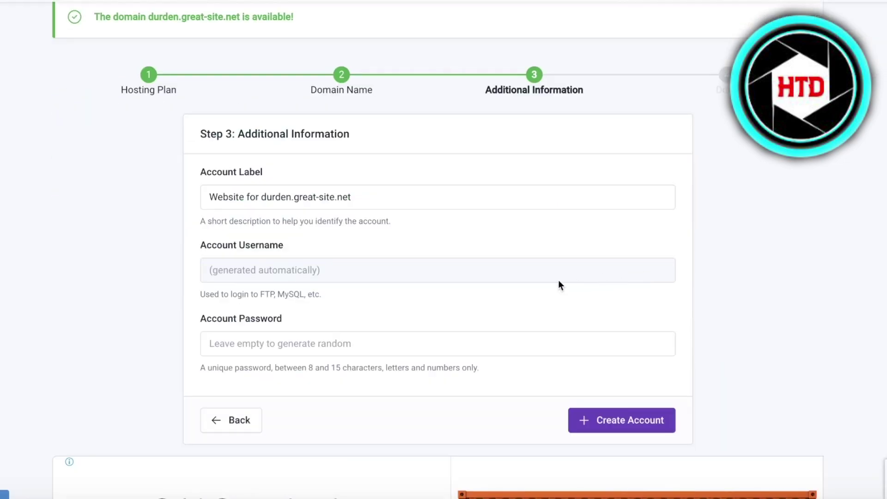
pyautogui.click(266, 197)
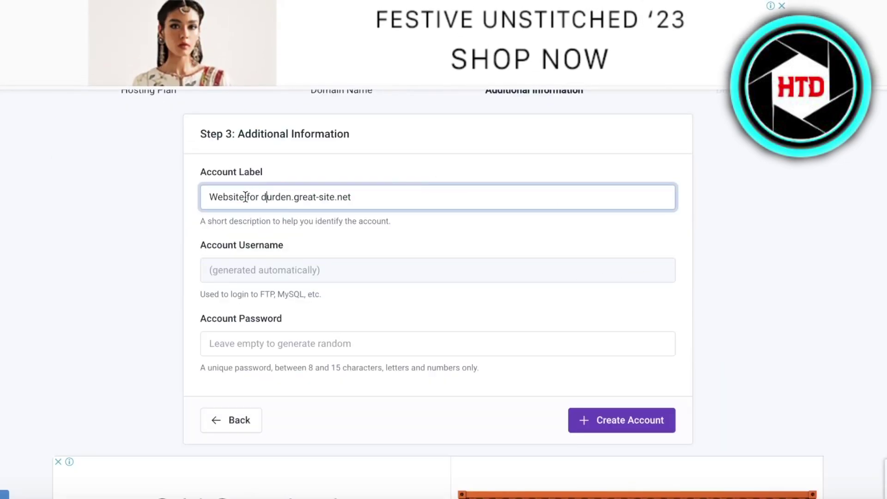
pyautogui.tripleClick(259, 198)
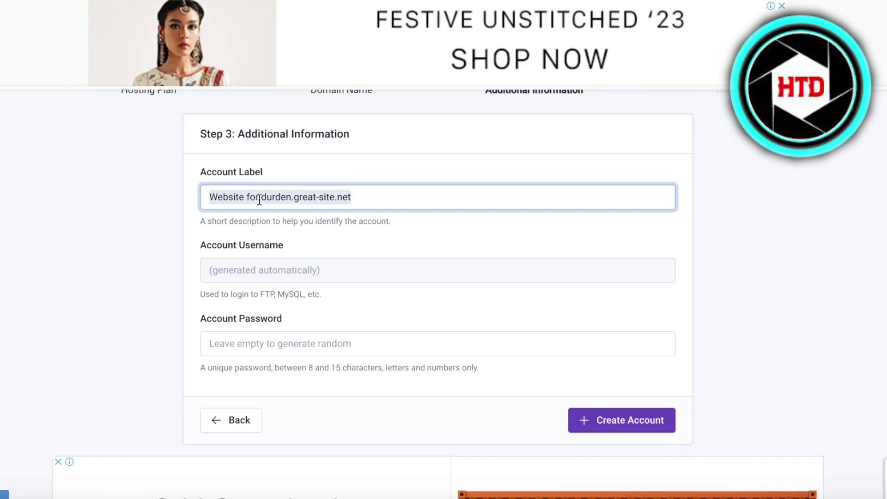
pyautogui.write('Durden')
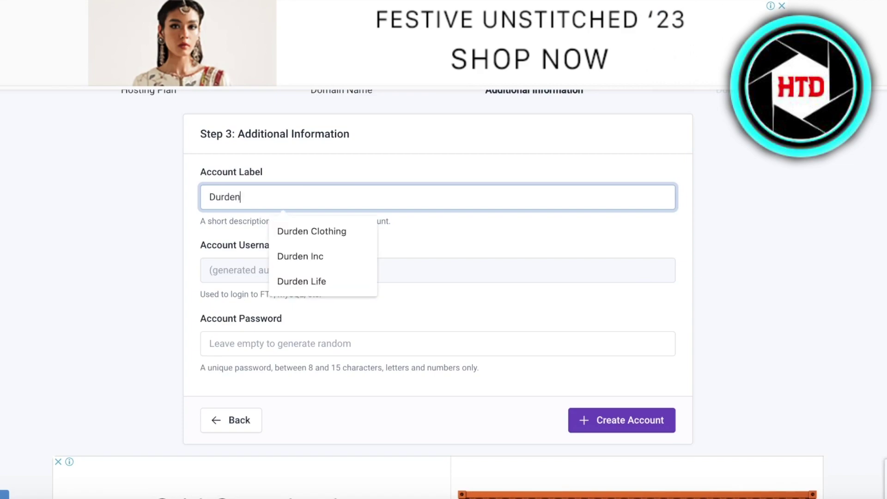
pyautogui.press('Down')
pyautogui.press('Down')
pyautogui.press('Return')
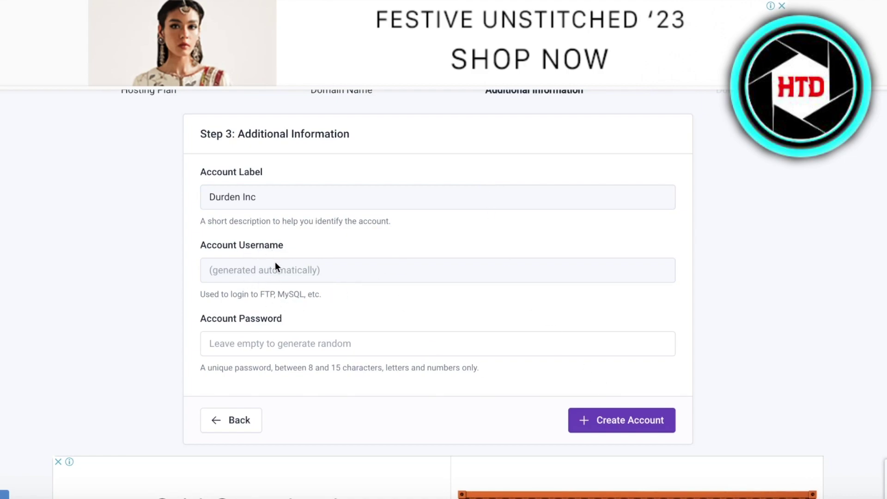
# - Enter a custom account password and create the hosting account
pyautogui.click(282, 336)
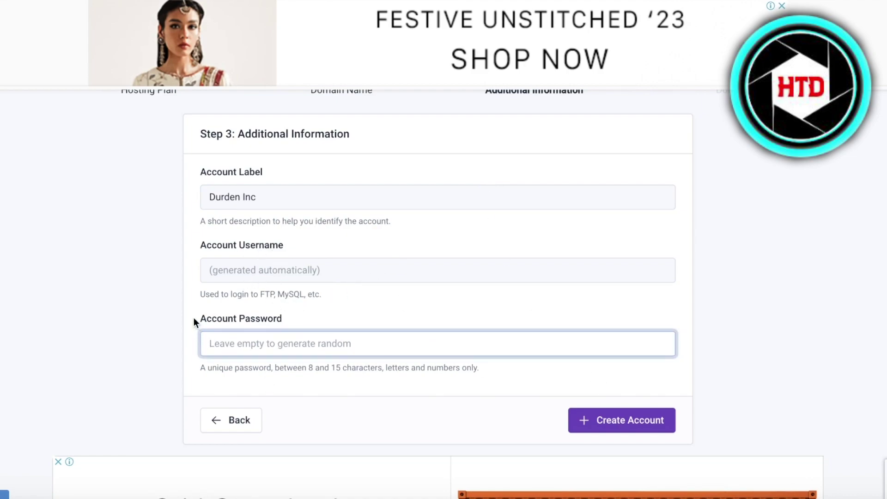
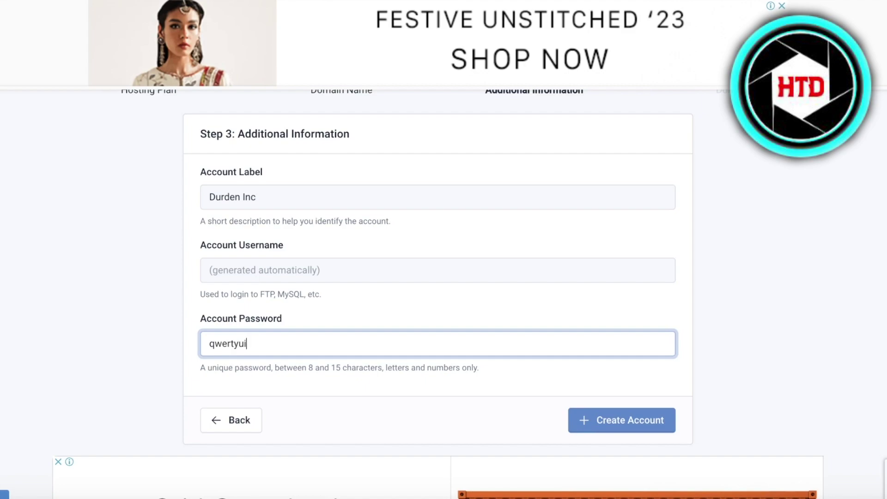
pyautogui.click(604, 425)
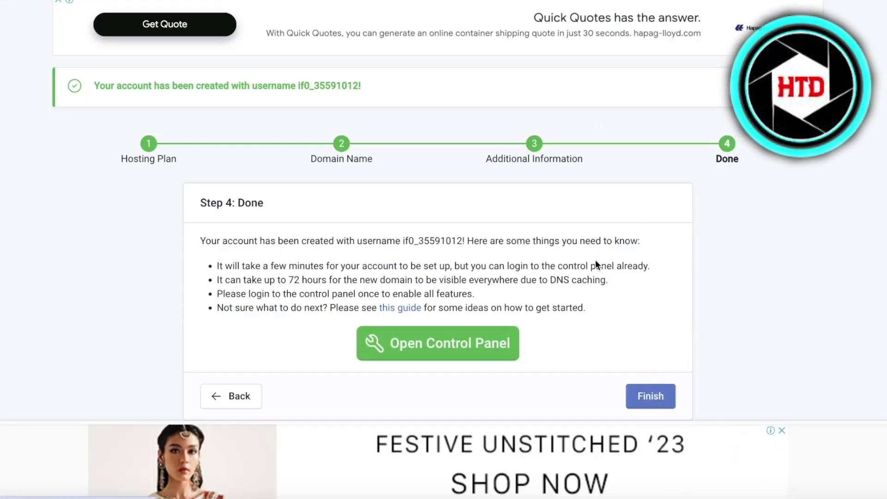
# - Finish the wizard, open the account's Control Panel, and approve account emails on the notice
pyautogui.click(658, 397)
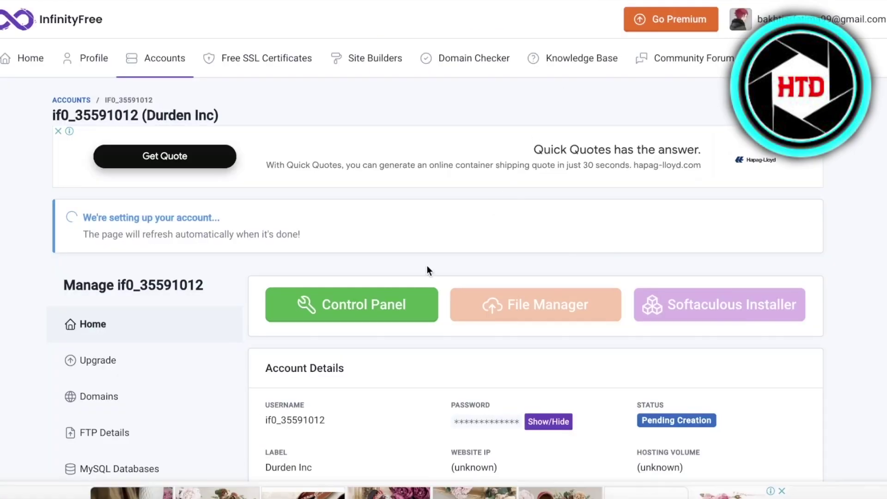
pyautogui.scroll(-3, 406, 259)
pyautogui.click(314, 157)
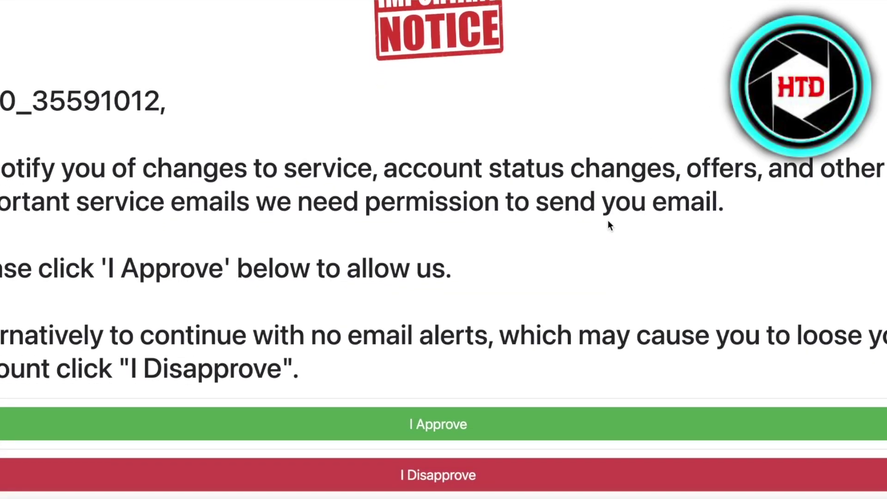
pyautogui.click(418, 424)
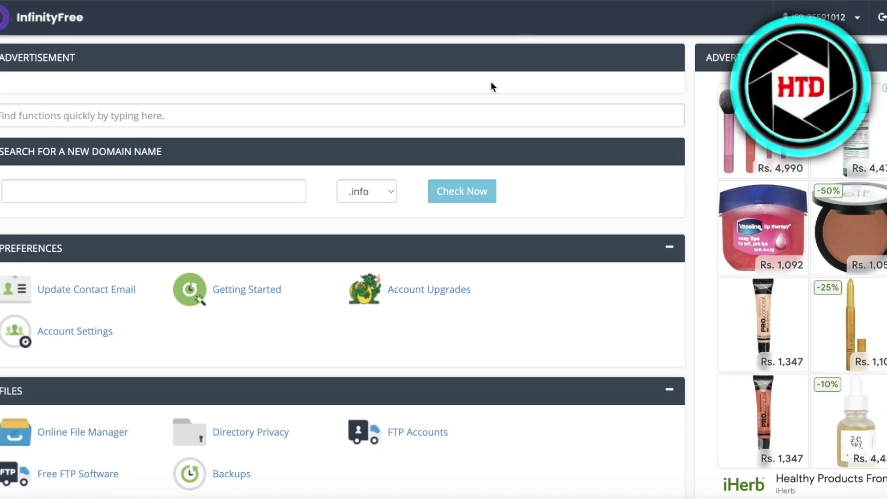
pyautogui.scroll(-4, 207, 288)
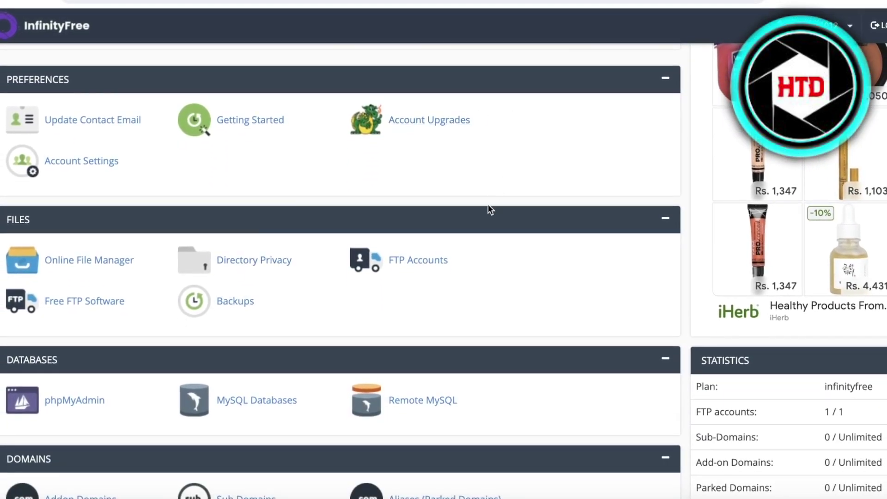
pyautogui.scroll(-2, 489, 210)
pyautogui.scroll(-8, 247, 328)
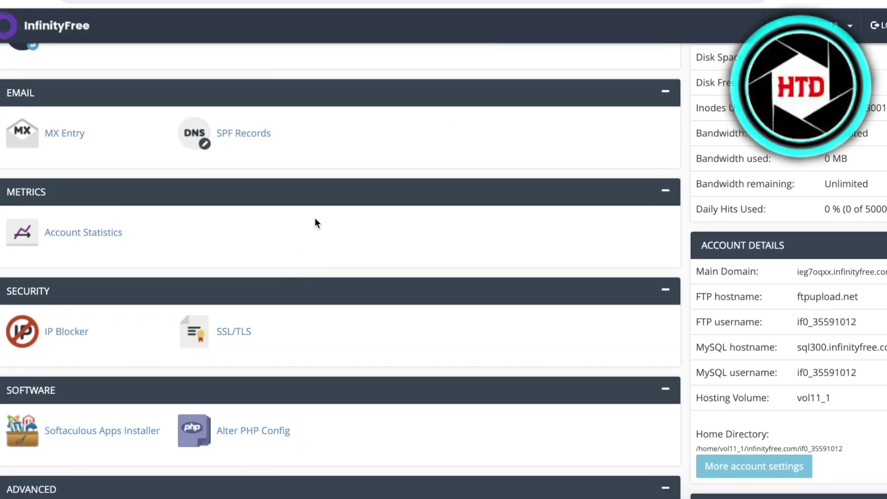
pyautogui.scroll(-1, 154, 300)
pyautogui.scroll(-4, 381, 173)
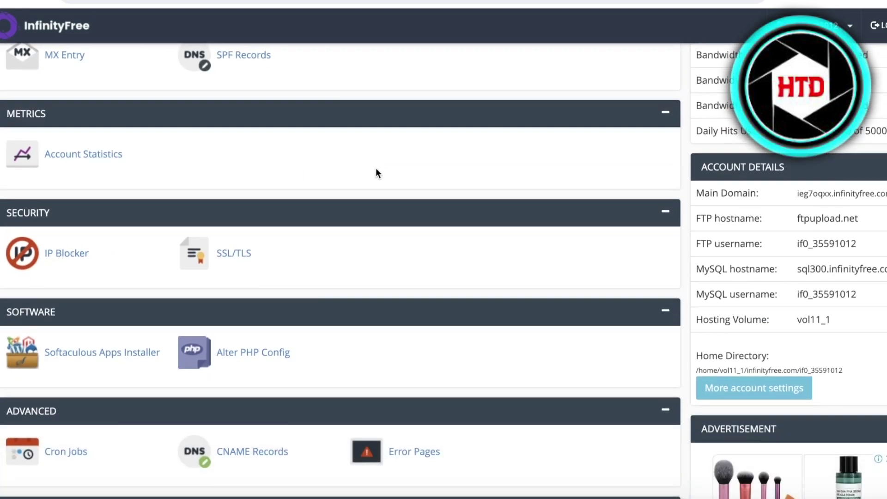
pyautogui.scroll(-3, 227, 336)
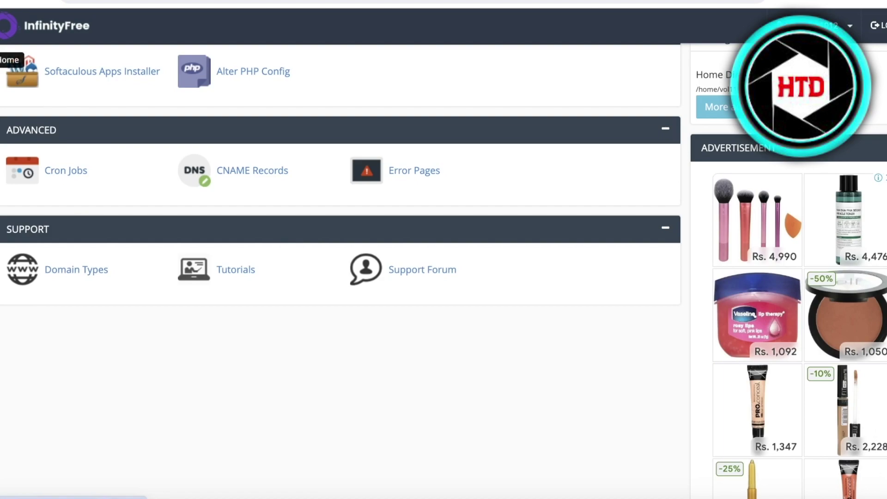
pyautogui.click(2, 48)
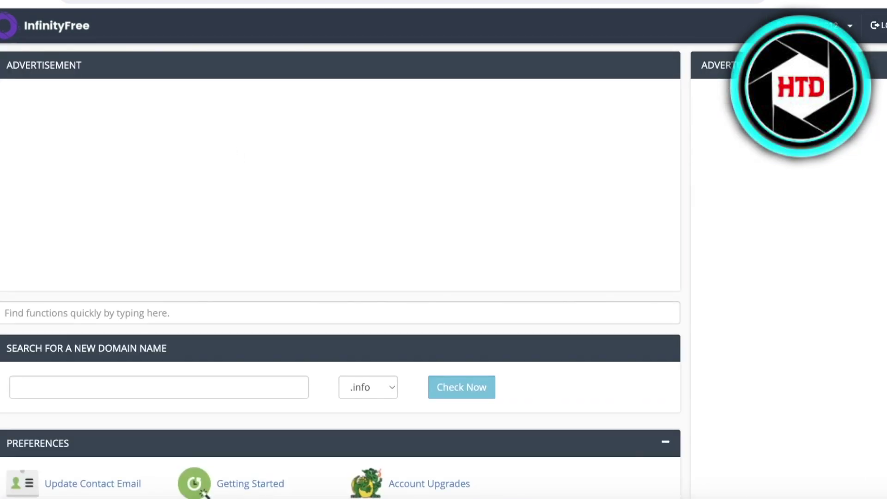
pyautogui.scroll(-1, 428, 243)
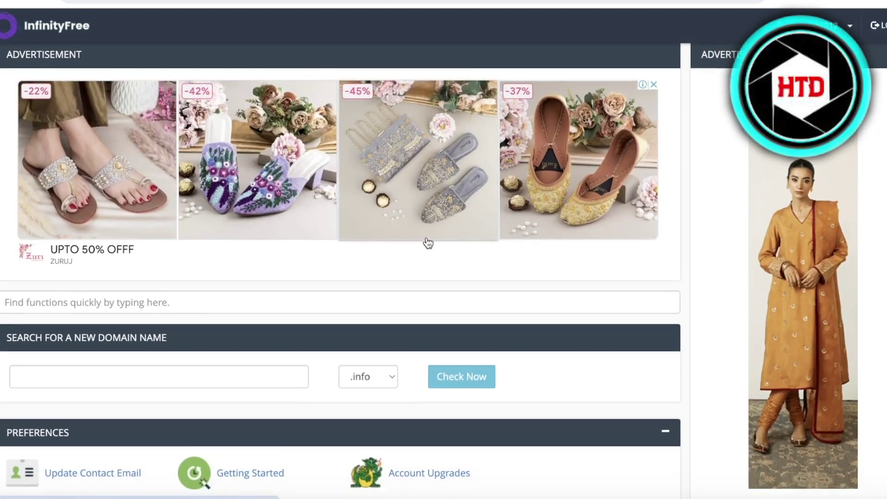
pyautogui.scroll(-8, 428, 243)
pyautogui.scroll(-8, 238, 263)
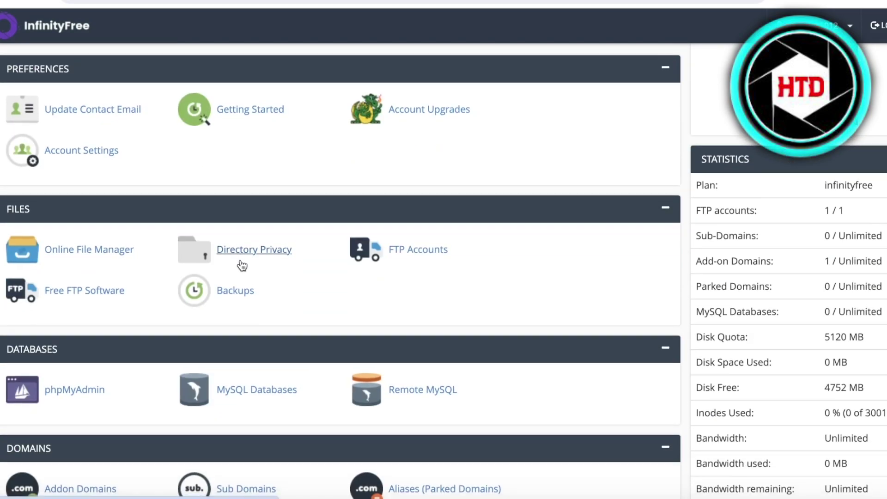
pyautogui.scroll(-5, 241, 268)
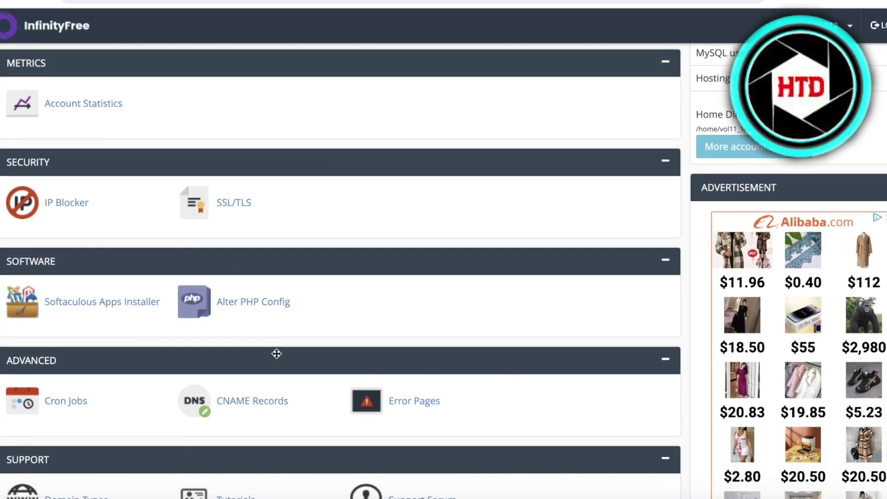
pyautogui.moveTo(233, 401); pyautogui.dragTo(252, 398)
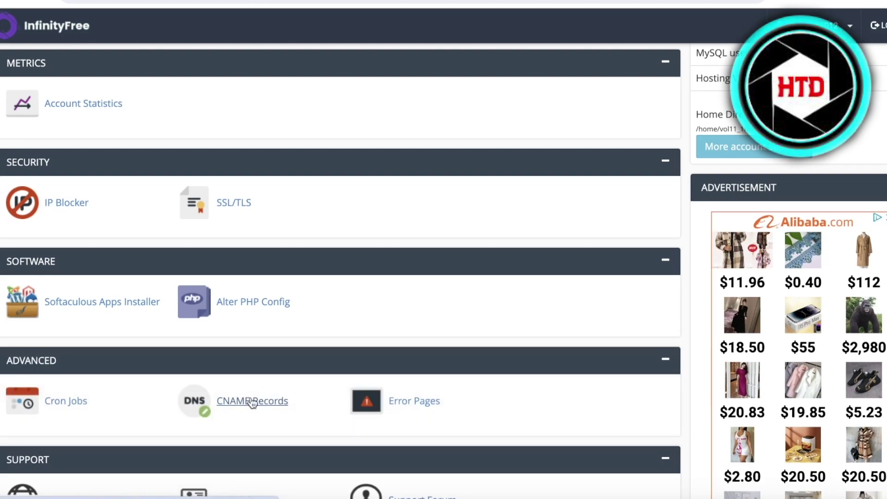
# - Submit a CNAME record for durden.great-site.net with no source filled in
pyautogui.click(252, 398)
pyautogui.click(312, 257)
pyautogui.click(570, 258)
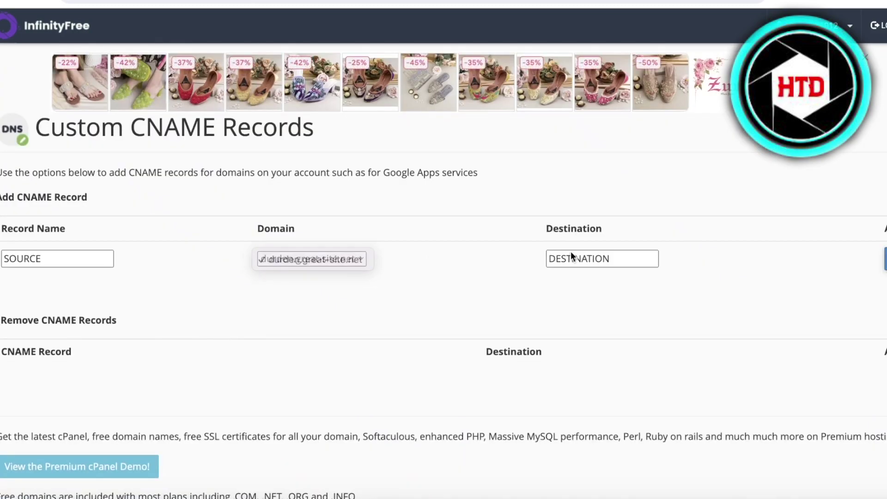
pyautogui.click(569, 257)
pyautogui.scroll(-1, 708, 194)
pyautogui.scroll(-1, 708, 191)
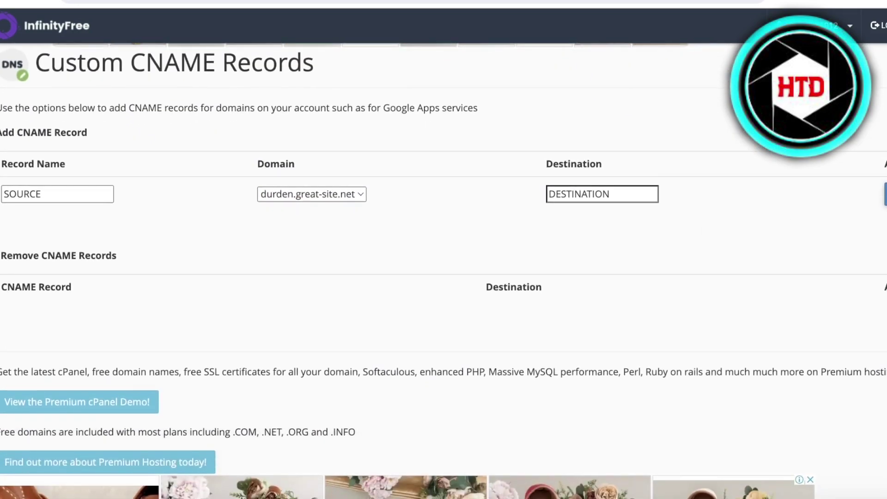
pyautogui.press('Return')
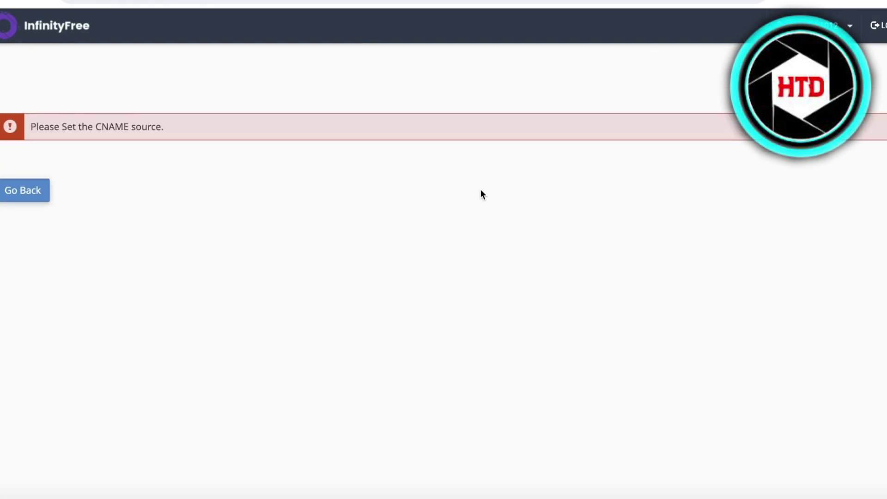
pyautogui.scroll(-2, 59, 179)
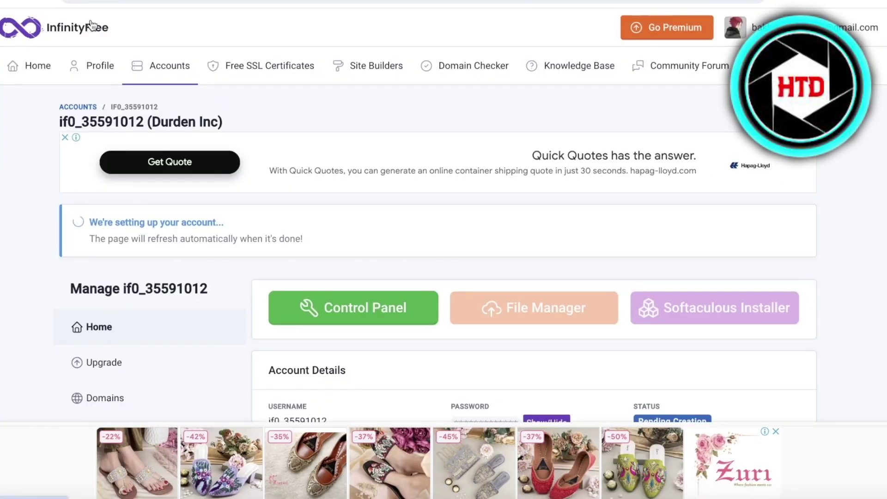
# - Open the Durden Inc account from the Hosting Accounts list showing 1 / 3 active
pyautogui.rightClick(20, 41)
pyautogui.press('Escape')
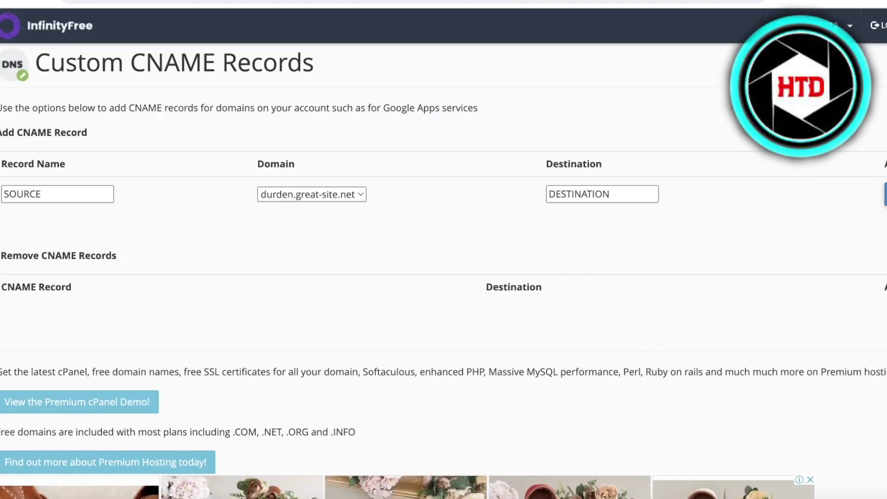
pyautogui.scroll(-2, 622, 100)
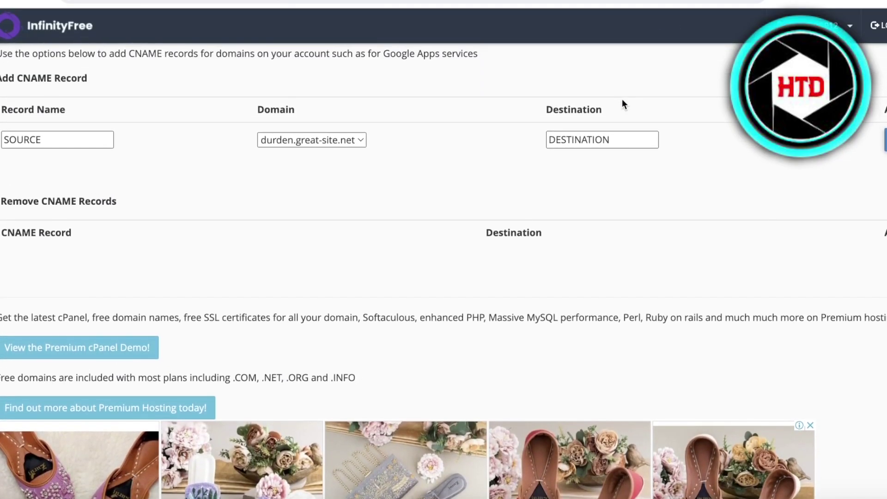
pyautogui.scroll(1, 622, 99)
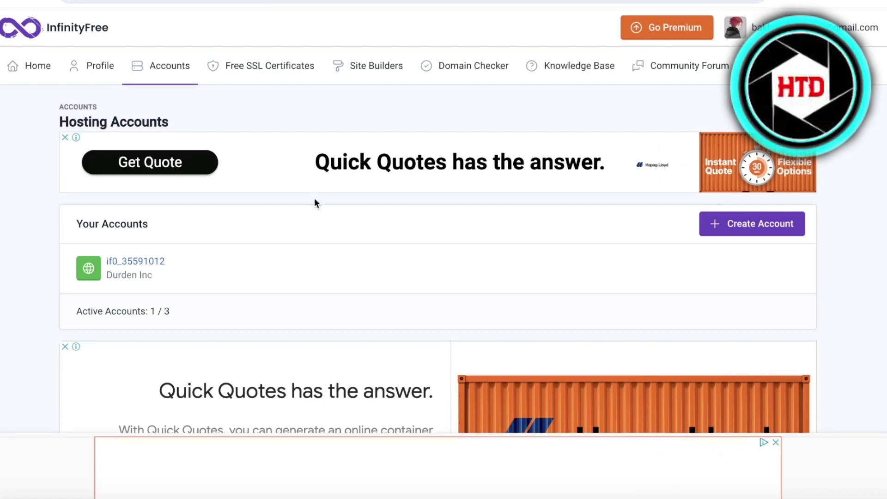
pyautogui.click(136, 263)
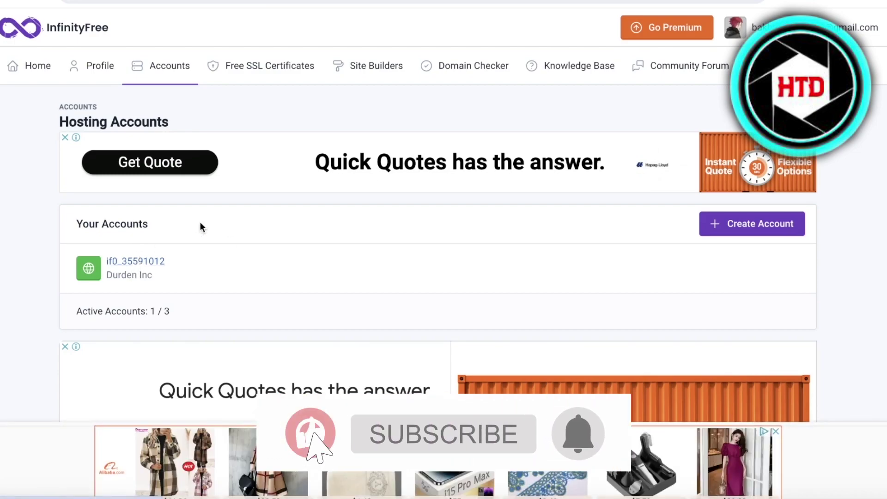
# - Read the account page notice that the website may take up to 72 hours to activate
pyautogui.scroll(-1, 406, 126)
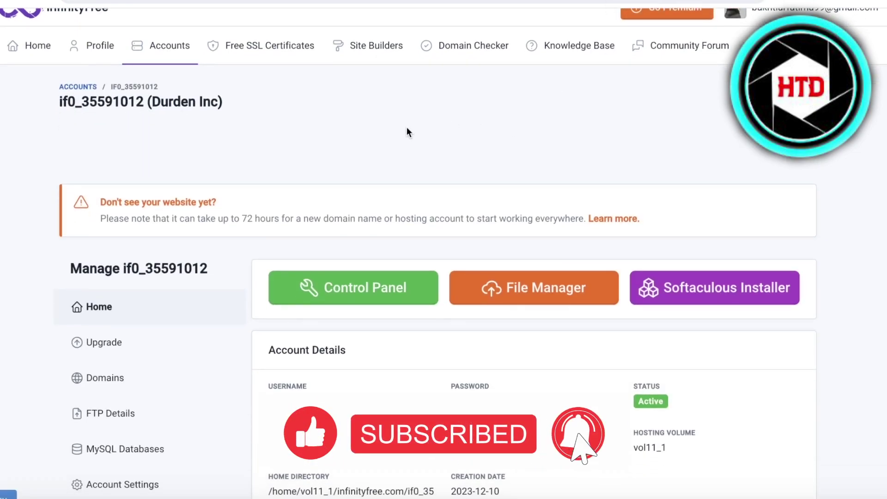
pyautogui.moveTo(87, 185); pyautogui.dragTo(353, 183)
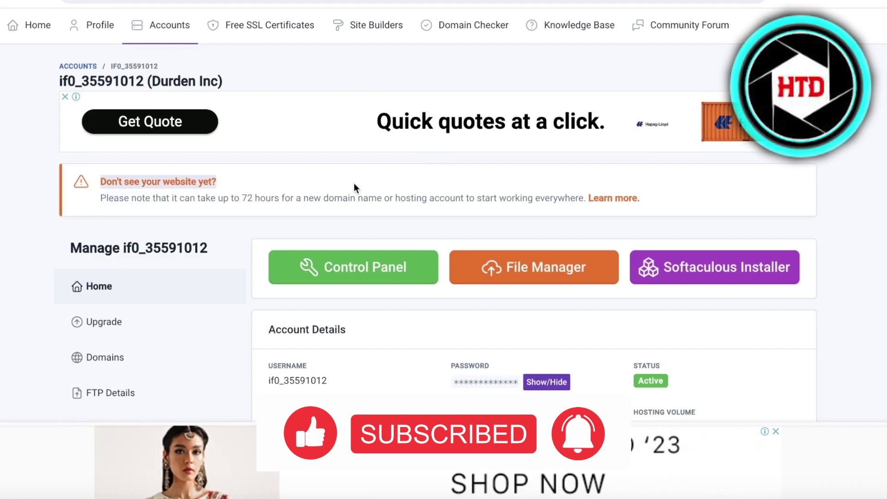
pyautogui.moveTo(108, 199); pyautogui.dragTo(273, 218)
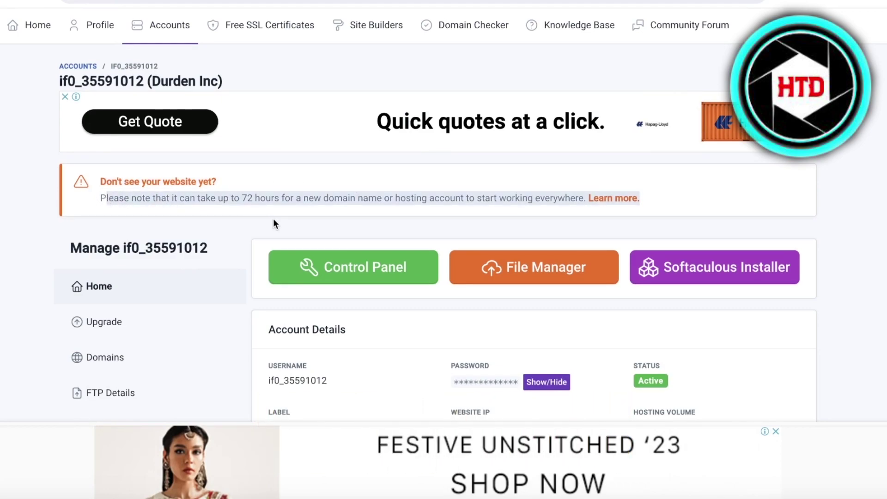
pyautogui.click(252, 198)
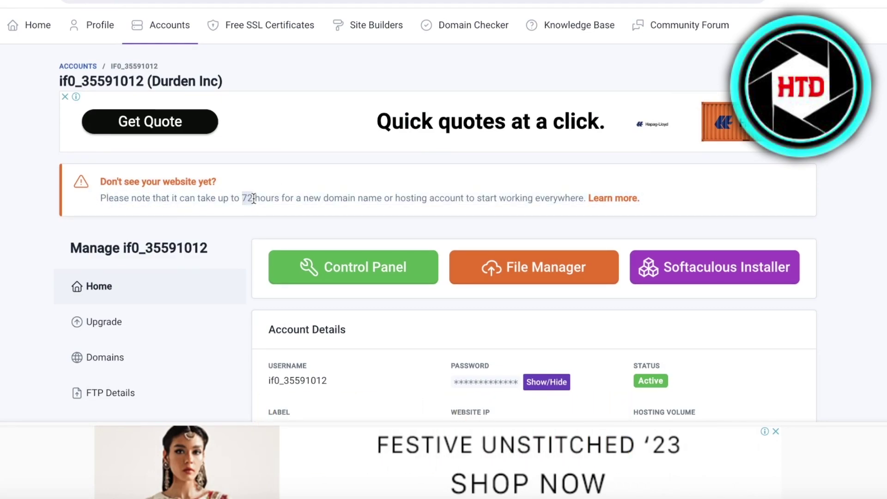
pyautogui.moveTo(254, 199); pyautogui.dragTo(505, 184)
pyautogui.click(505, 183)
pyautogui.scroll(-4, 505, 183)
pyautogui.scroll(-5, 461, 164)
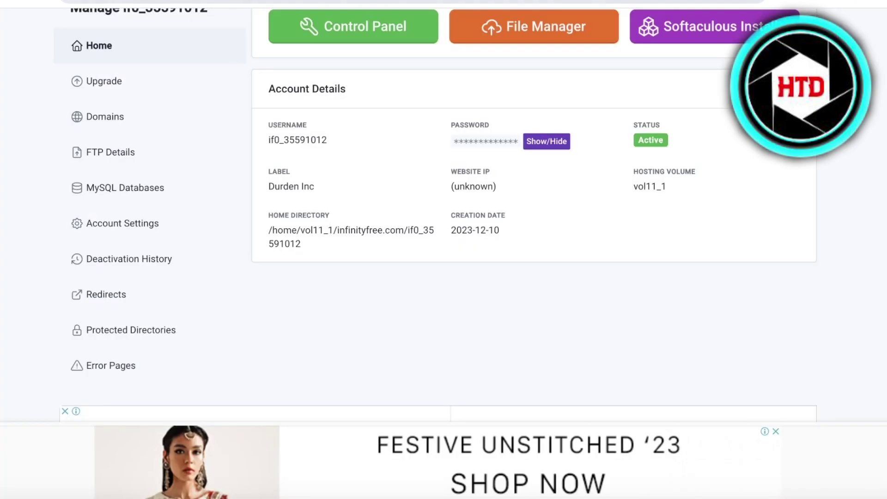
pyautogui.scroll(1, 582, 85)
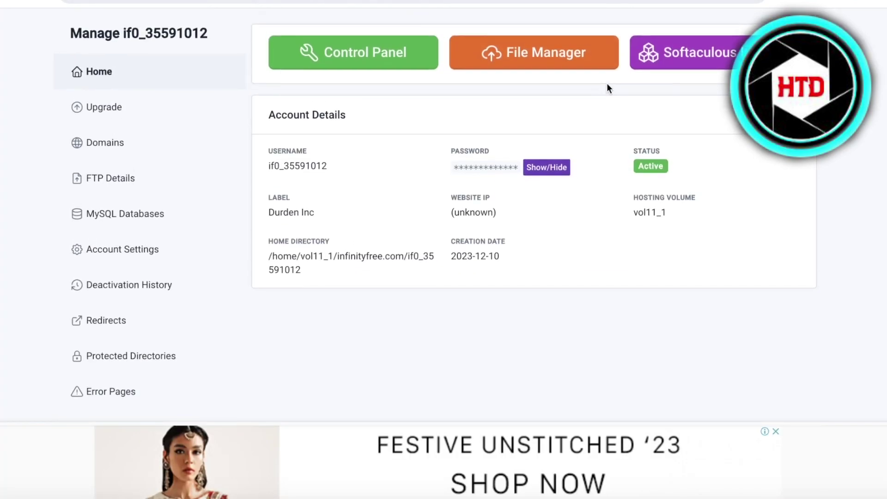
# - Go to the hosting control panel and launch the Softaculous installer
pyautogui.click(393, 68)
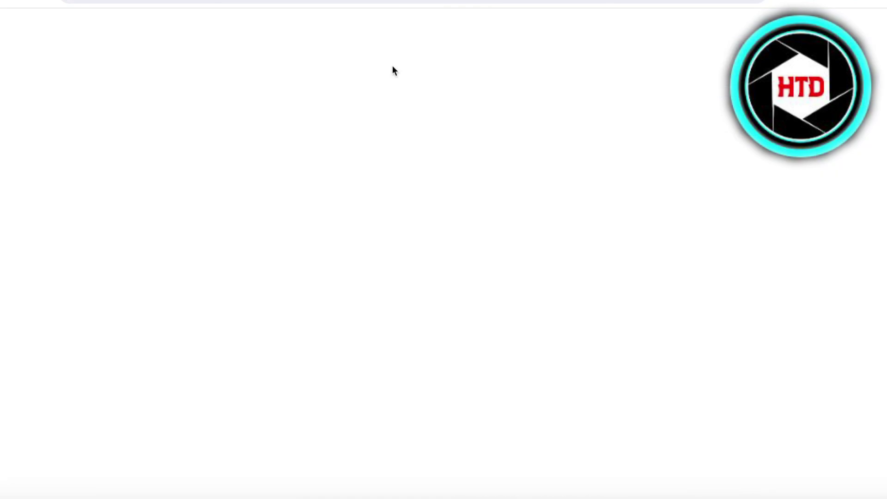
pyautogui.scroll(1, 559, 81)
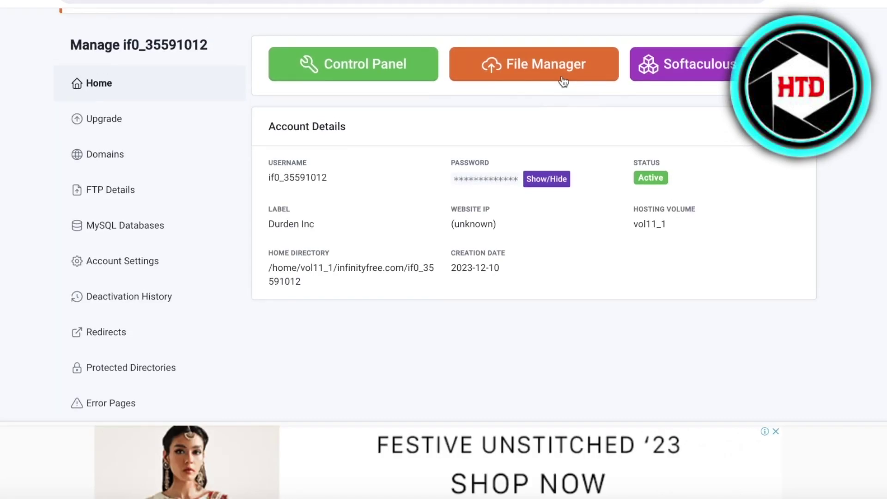
pyautogui.click(708, 78)
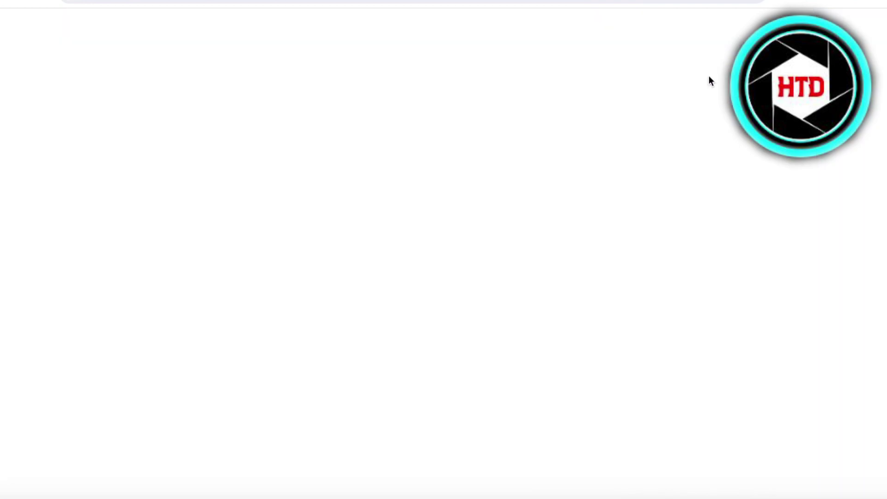
pyautogui.click(536, 1)
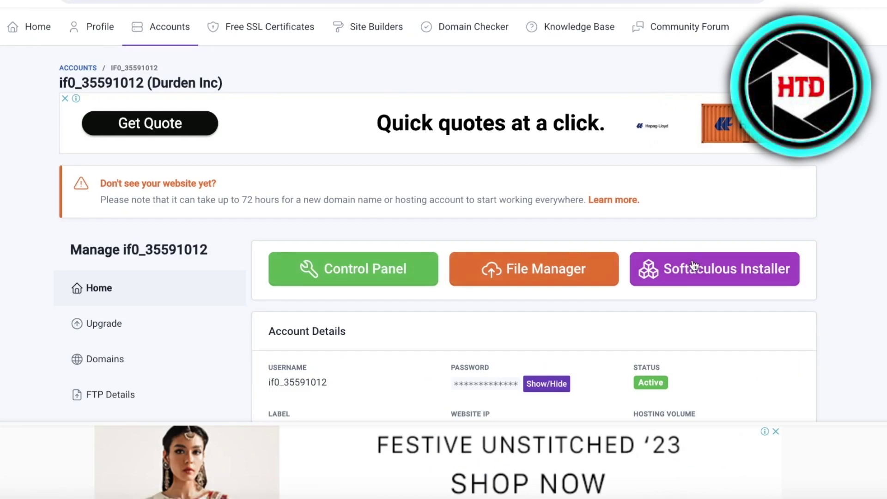
pyautogui.click(642, 1)
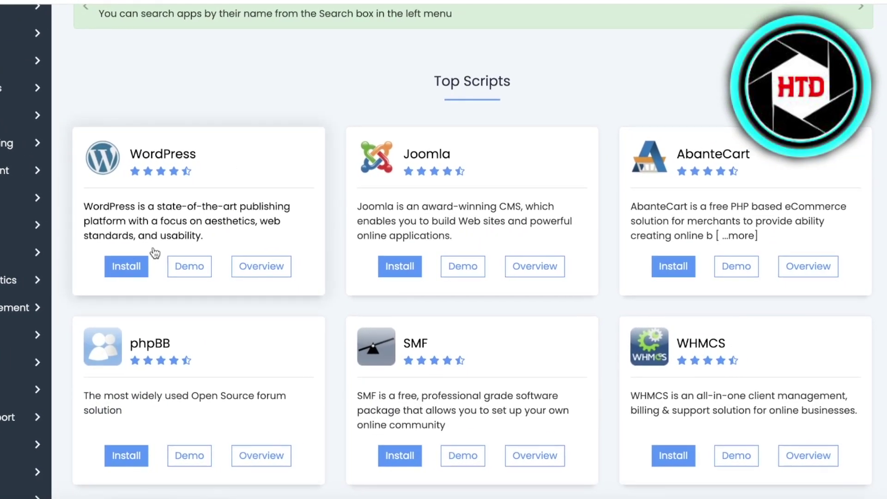
# - Open the WordPress install form for durden.great-site.net, leaving the installation directory blank
pyautogui.click(134, 268)
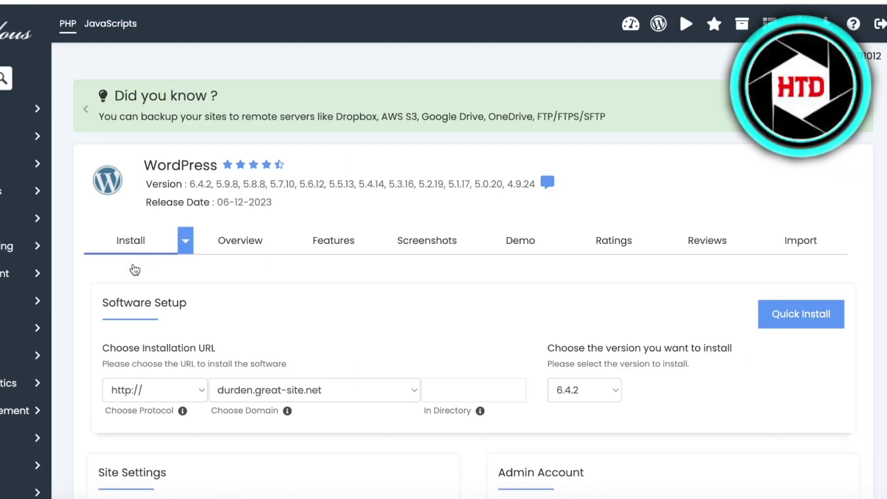
pyautogui.scroll(-2, 328, 267)
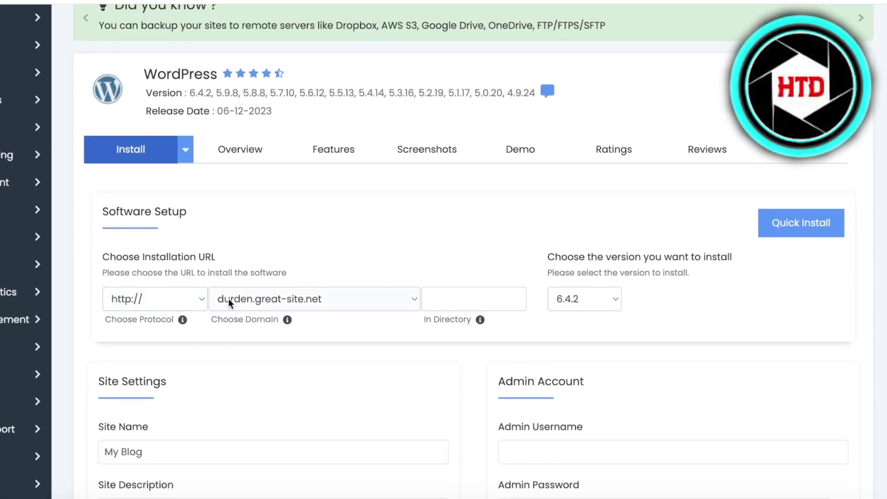
pyautogui.click(458, 297)
pyautogui.click(483, 245)
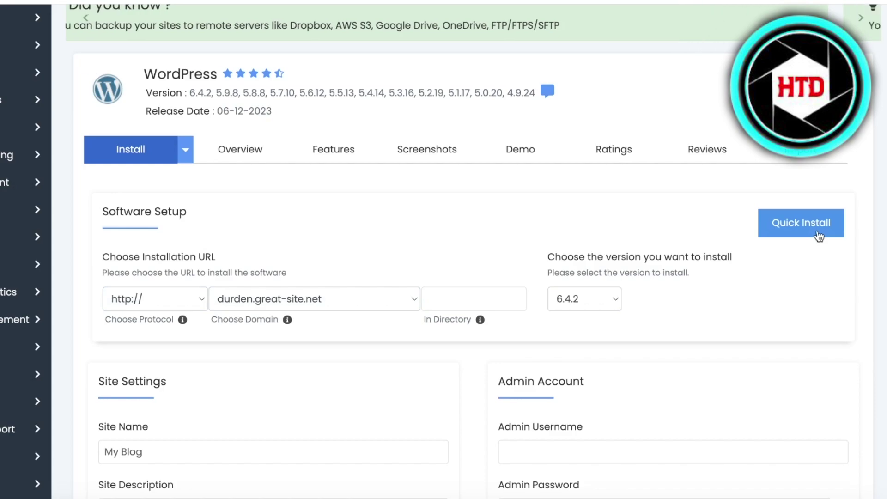
pyautogui.scroll(-4, 815, 234)
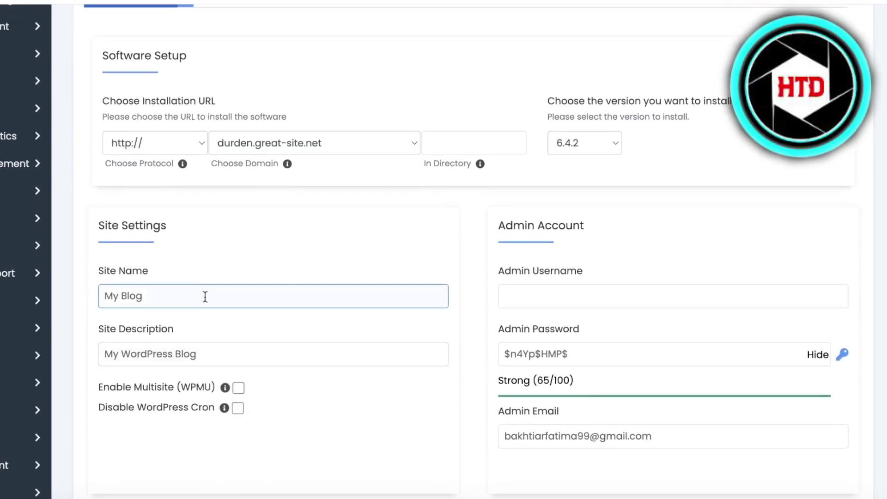
# - Enter the admin username and rename the site to Durden
pyautogui.doubleClick(203, 295)
pyautogui.click(547, 302)
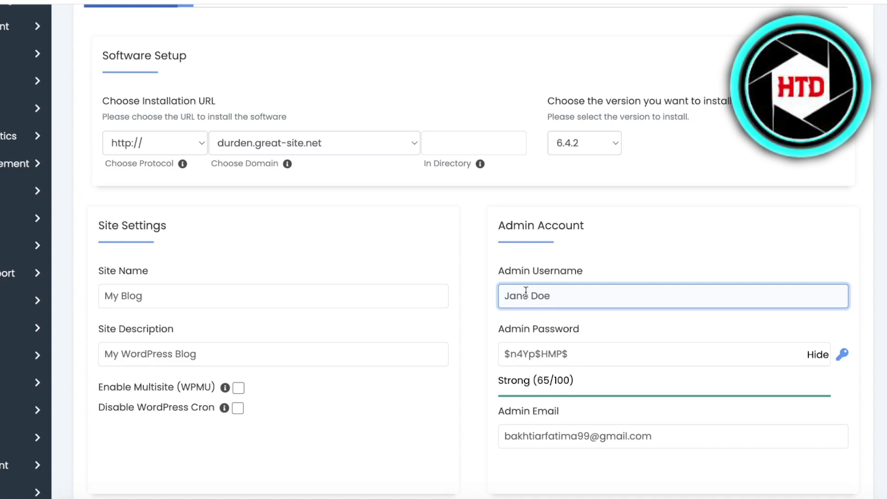
pyautogui.click(277, 294)
pyautogui.hotkey('ctrl', 'a')
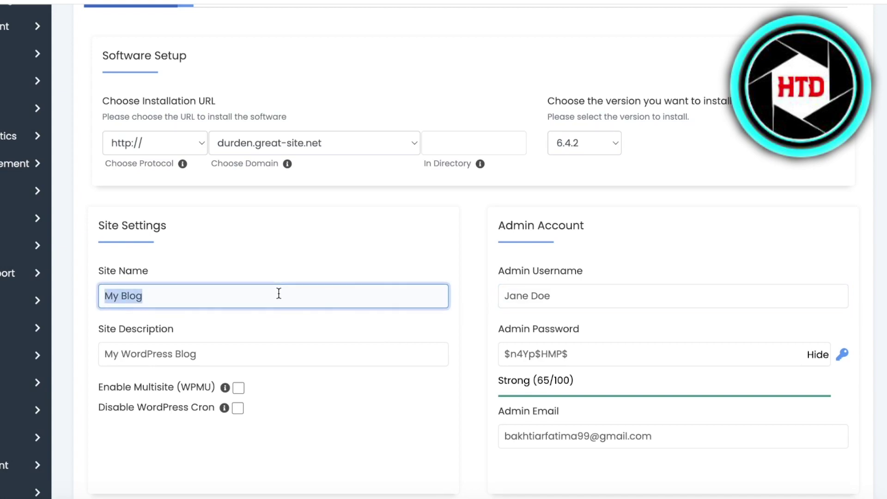
pyautogui.write('Durden')
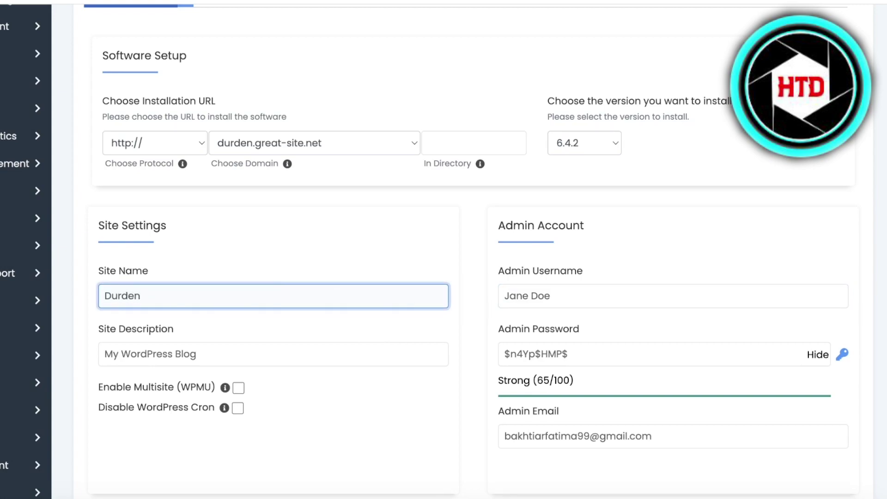
# - Replace the site description with 'A shop for all'
pyautogui.click(242, 356)
pyautogui.hotkey('ctrl', 'a')
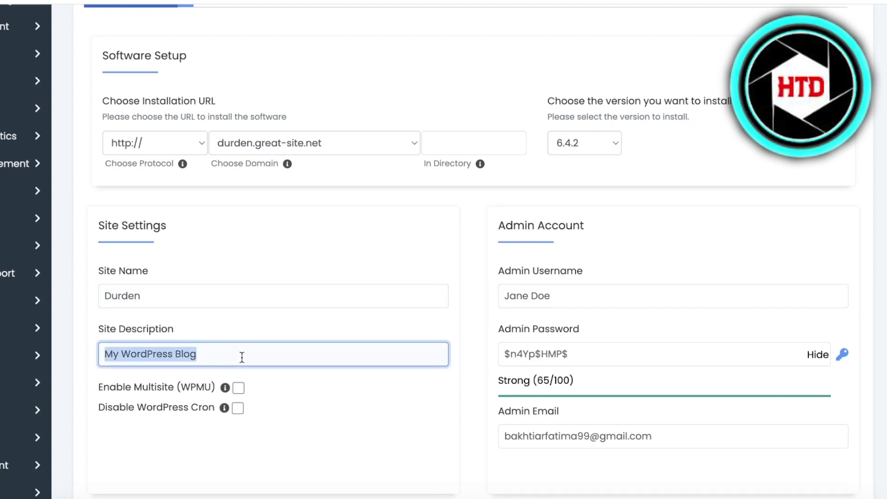
pyautogui.write('A shop for all')
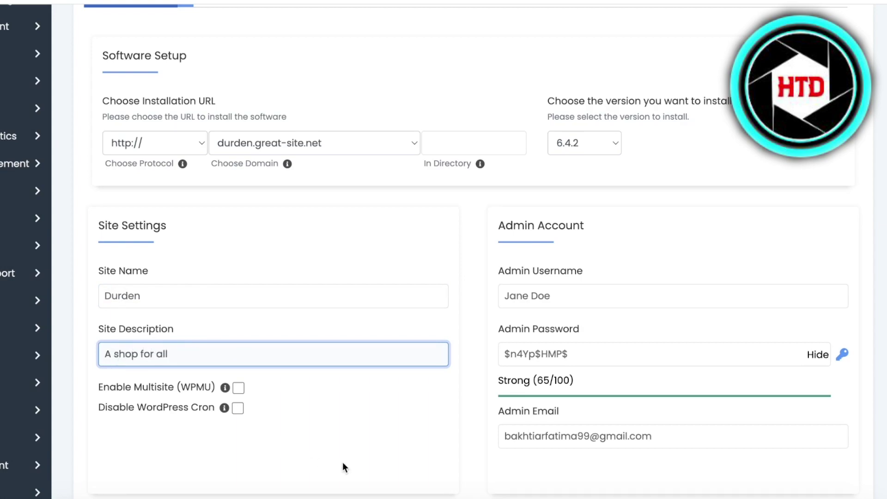
pyautogui.click(342, 462)
pyautogui.scroll(3, 647, 228)
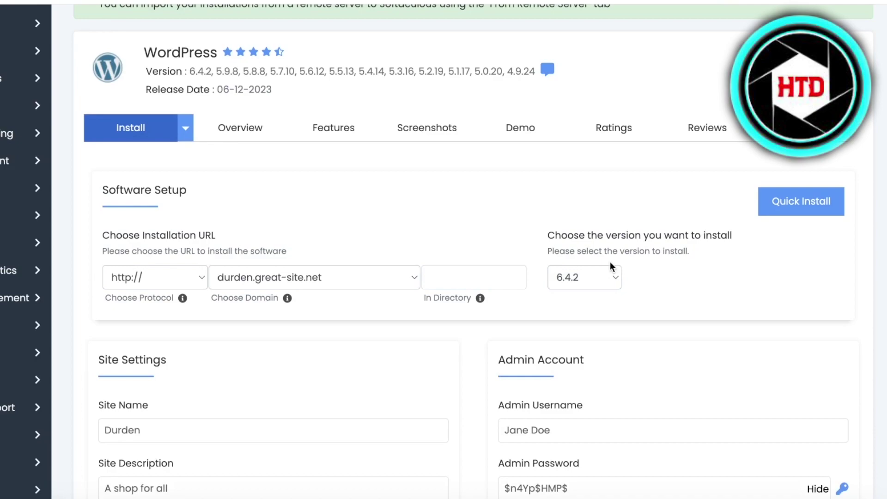
# - In the quick-install form, tick the GoSMTP and FileOrganizer plugins
pyautogui.click(787, 208)
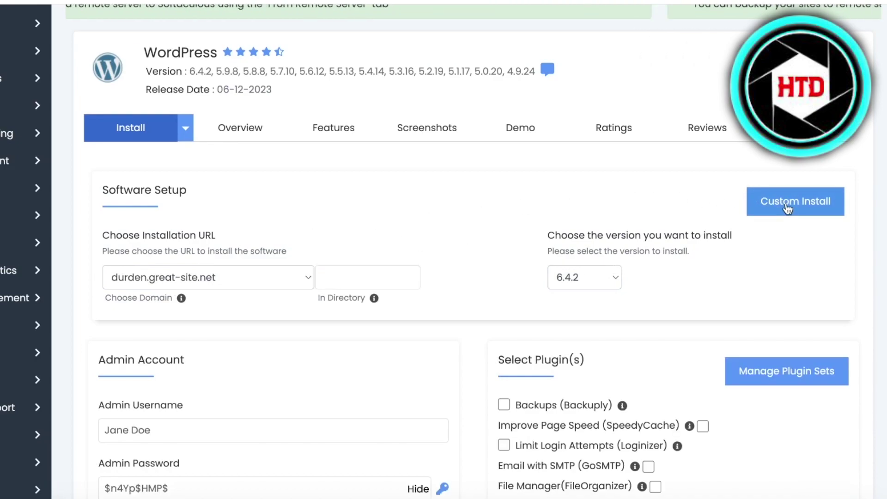
pyautogui.scroll(-1, 705, 270)
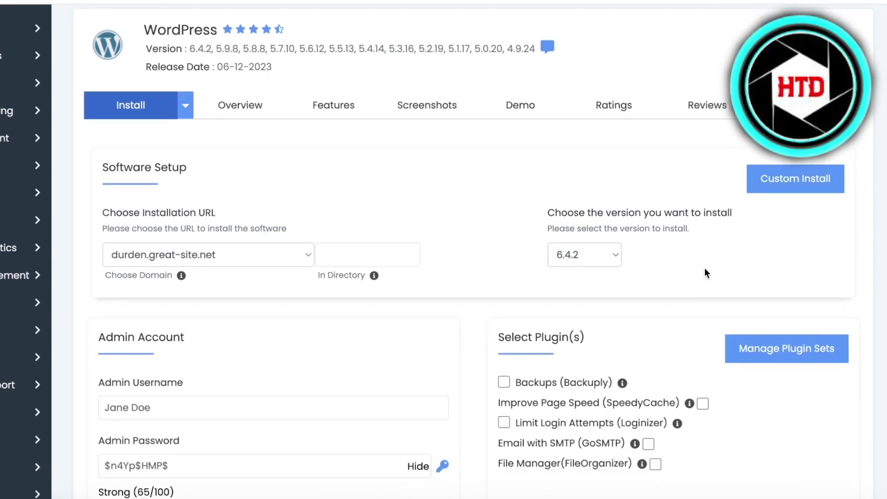
pyautogui.scroll(-3, 252, 277)
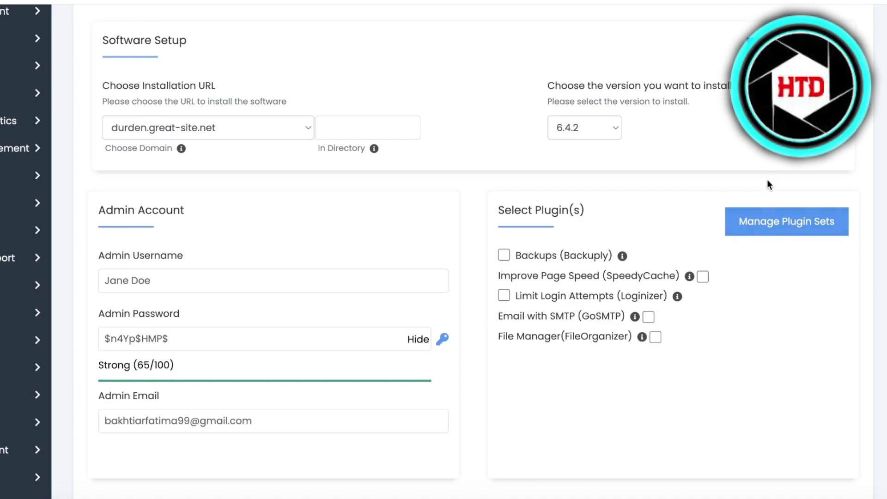
pyautogui.click(613, 318)
pyautogui.click(596, 339)
# - Return to the custom-install form and start the WordPress installation
pyautogui.scroll(-6, 767, 233)
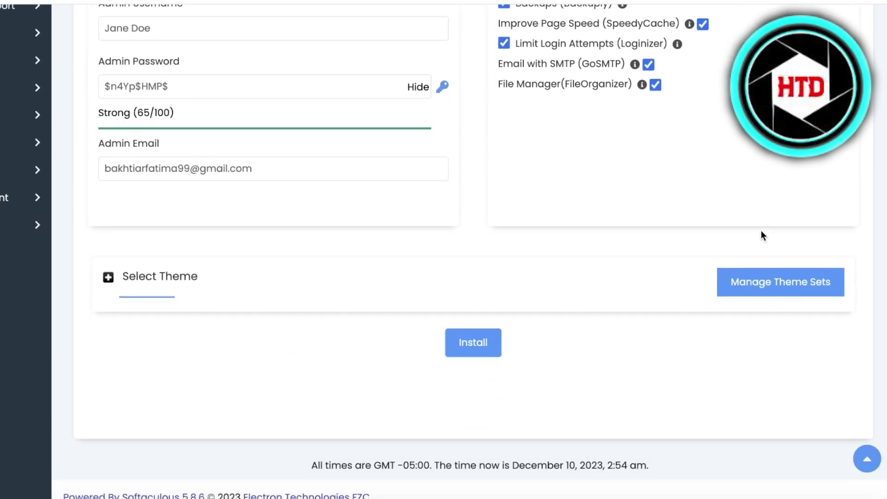
pyautogui.scroll(10, 526, 333)
pyautogui.click(785, 208)
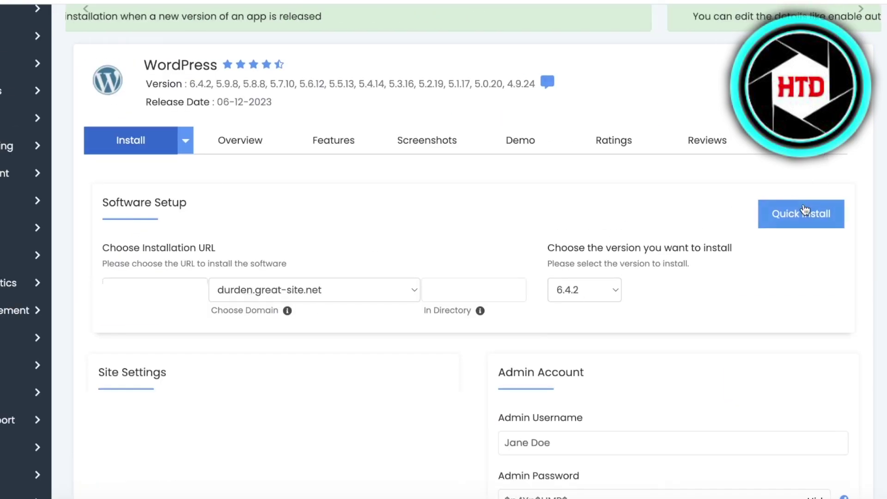
pyautogui.scroll(-15, 514, 353)
pyautogui.click(498, 341)
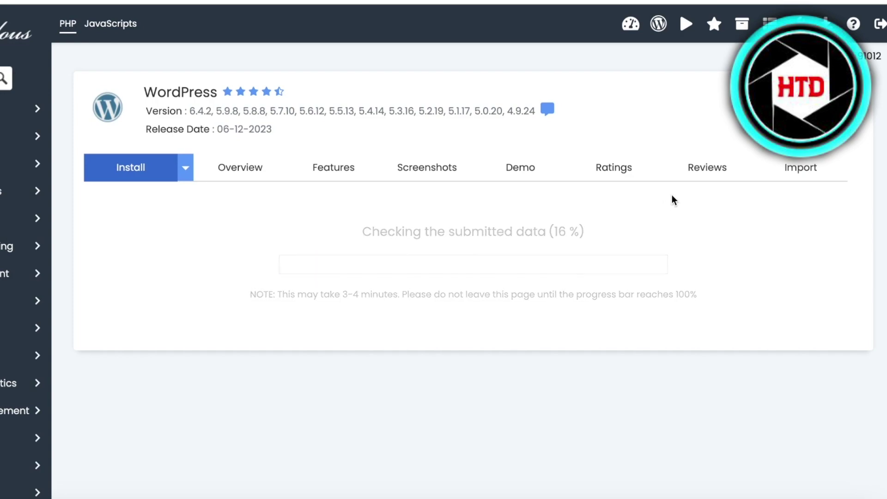
# - Scroll down to review the form after the 'database already exists' error
pyautogui.scroll(-5, 710, 169)
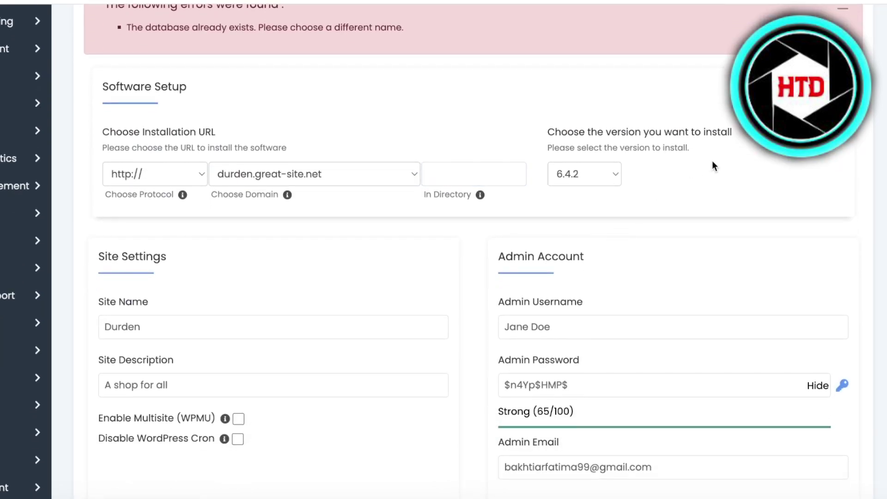
pyautogui.scroll(-10, 443, 249)
pyautogui.scroll(8, 320, 146)
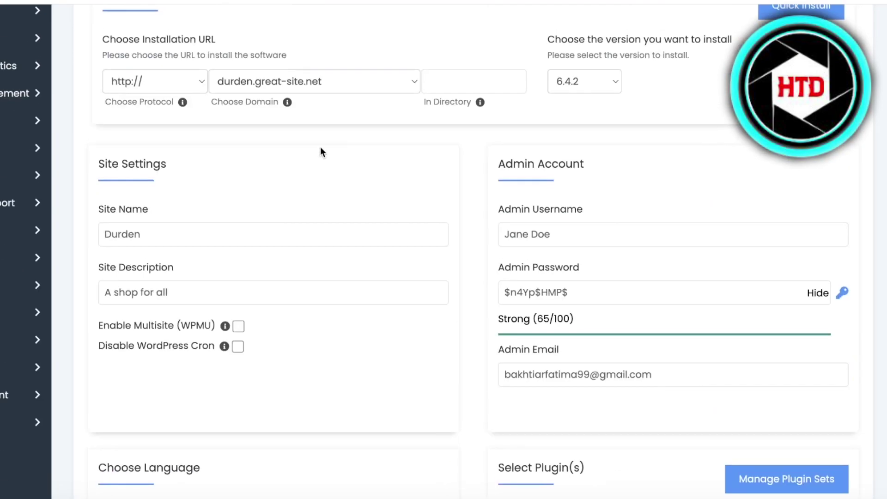
pyautogui.click(304, 83)
pyautogui.click(298, 80)
pyautogui.click(152, 81)
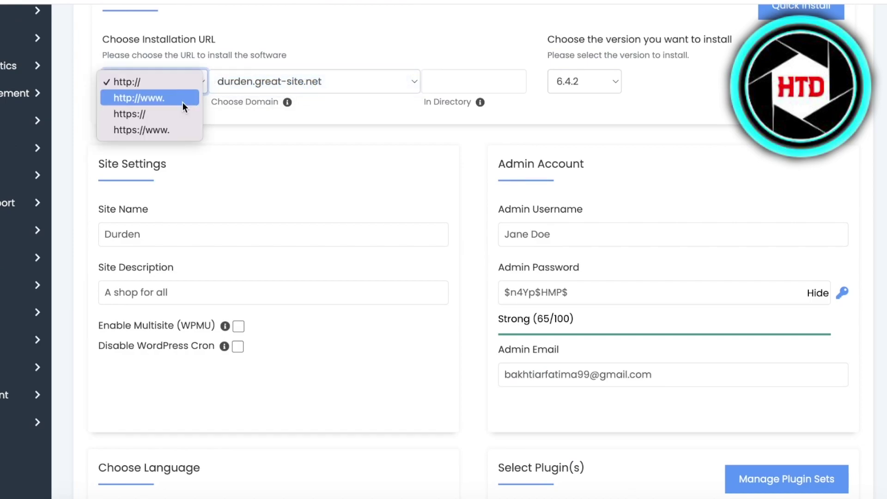
pyautogui.click(182, 98)
pyautogui.click(475, 83)
pyautogui.scroll(-6, 661, 140)
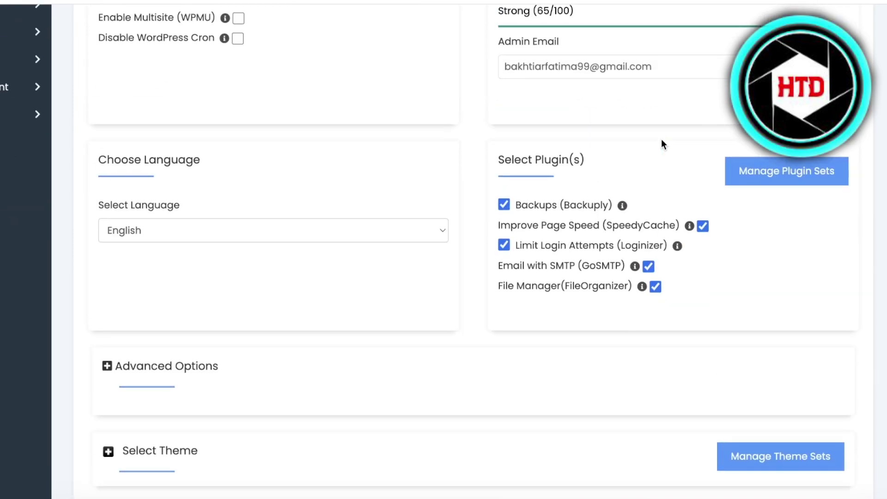
pyautogui.scroll(-3, 268, 259)
pyautogui.click(473, 343)
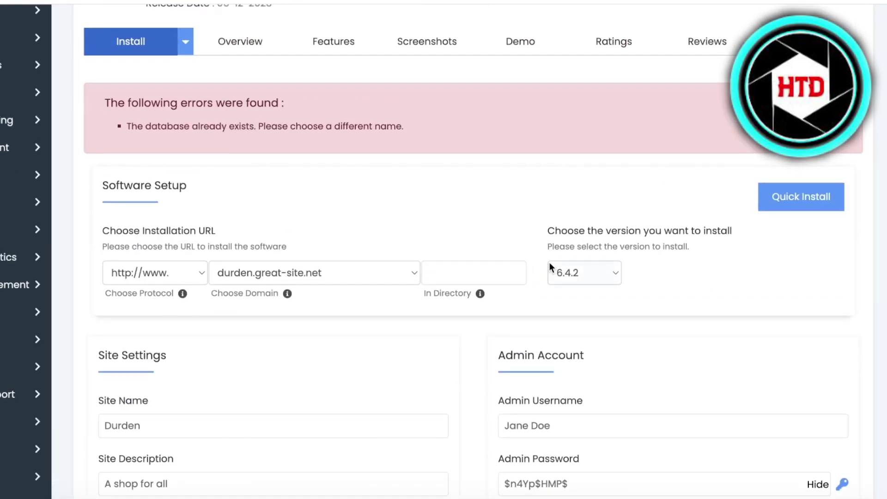
# - Replace the admin username with a new one and resubmit the form
pyautogui.scroll(-4, 564, 271)
pyautogui.click(619, 241)
pyautogui.hotkey('ctrl', 'a')
pyautogui.write('s')
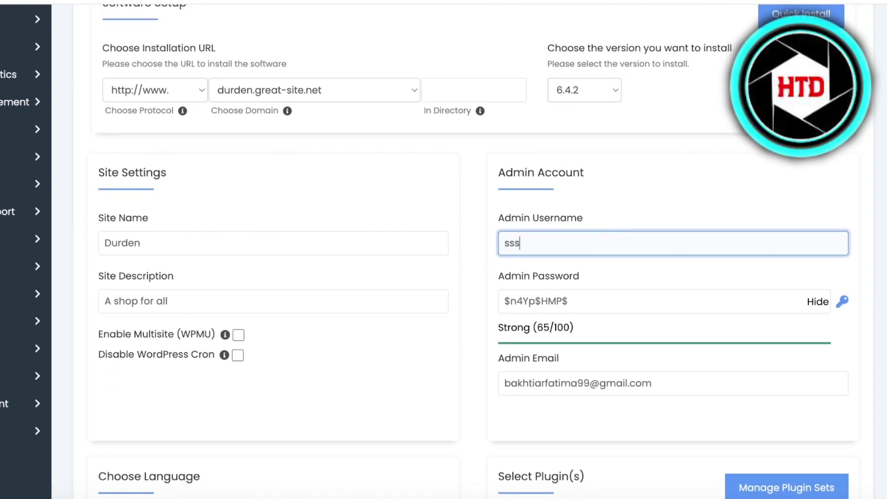
pyautogui.write('janedoe002')
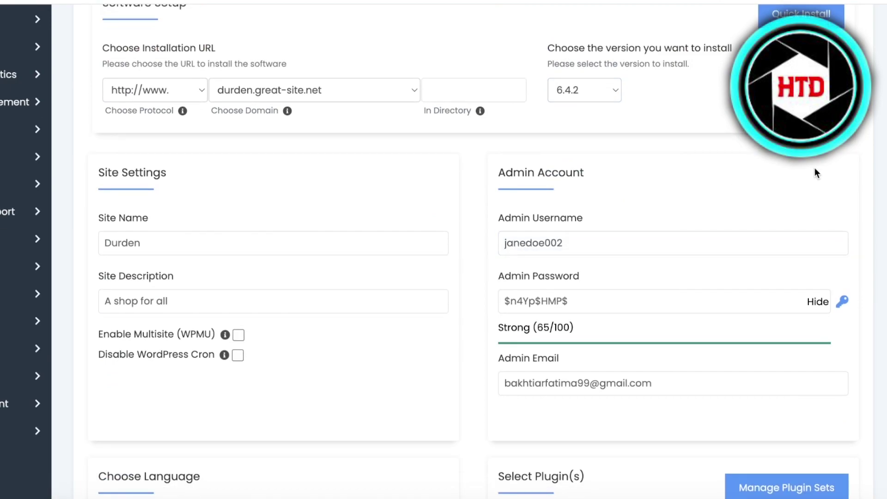
pyautogui.scroll(-5, 716, 244)
pyautogui.press('Return')
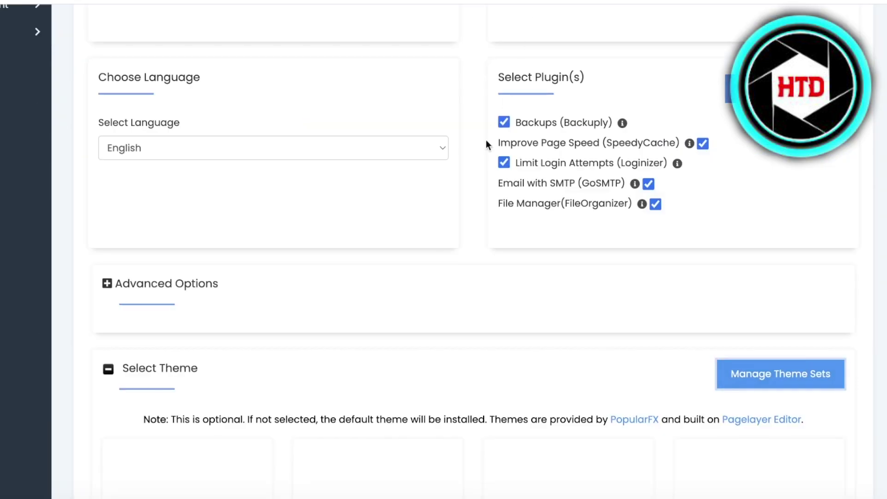
# - Page through the theme designs in the carousel, then start the WordPress install
pyautogui.scroll(-4, 462, 277)
pyautogui.click(780, 204)
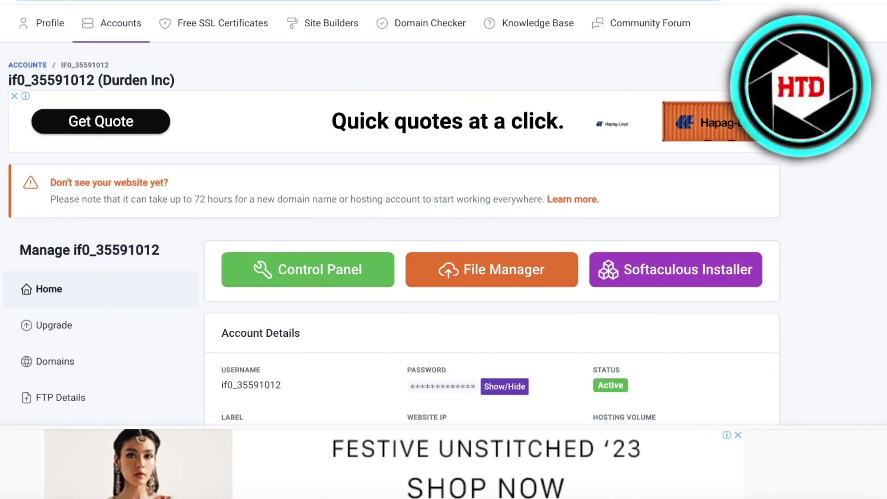
pyautogui.scroll(-1, 588, 78)
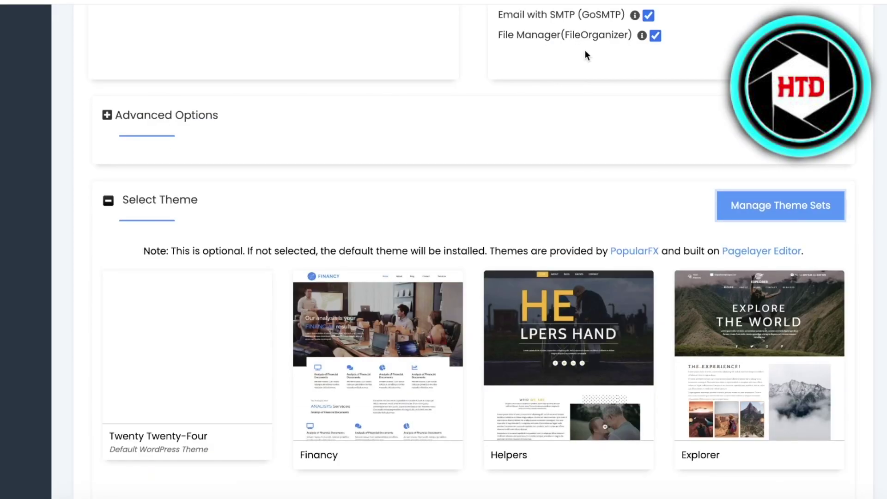
pyautogui.scroll(-5, 443, 128)
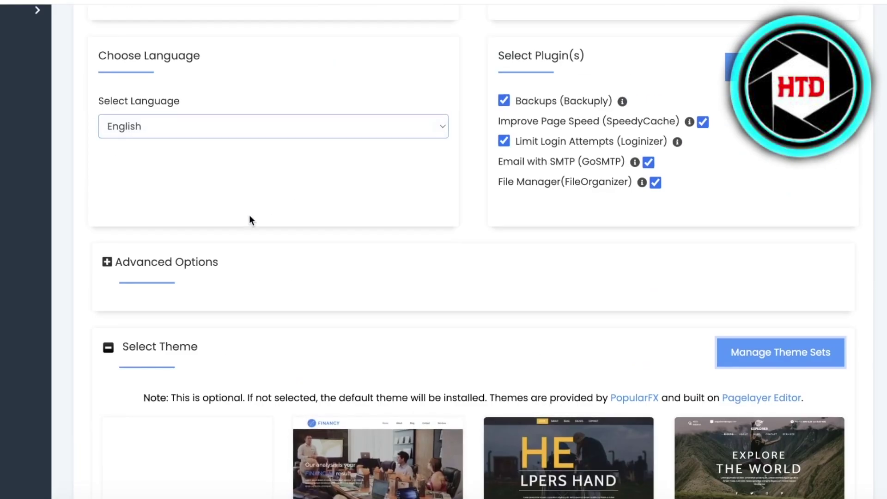
pyautogui.scroll(-6, 231, 218)
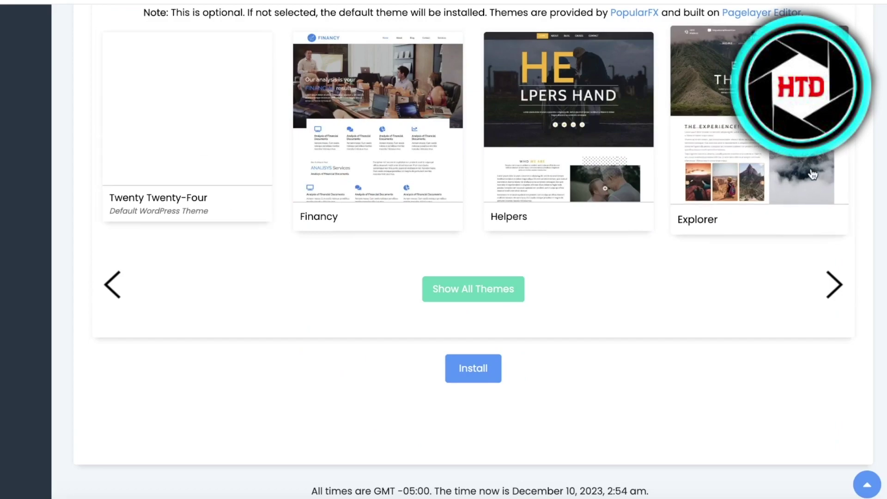
pyautogui.click(829, 283)
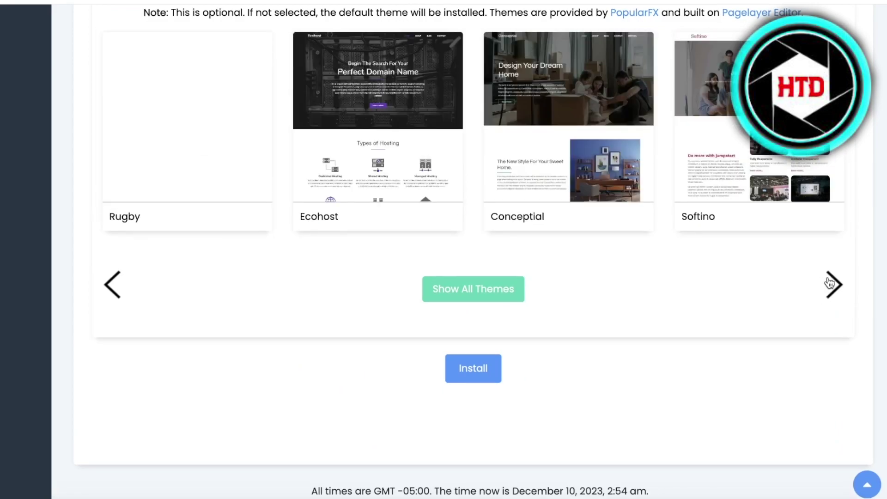
pyautogui.click(829, 284)
pyautogui.click(829, 283)
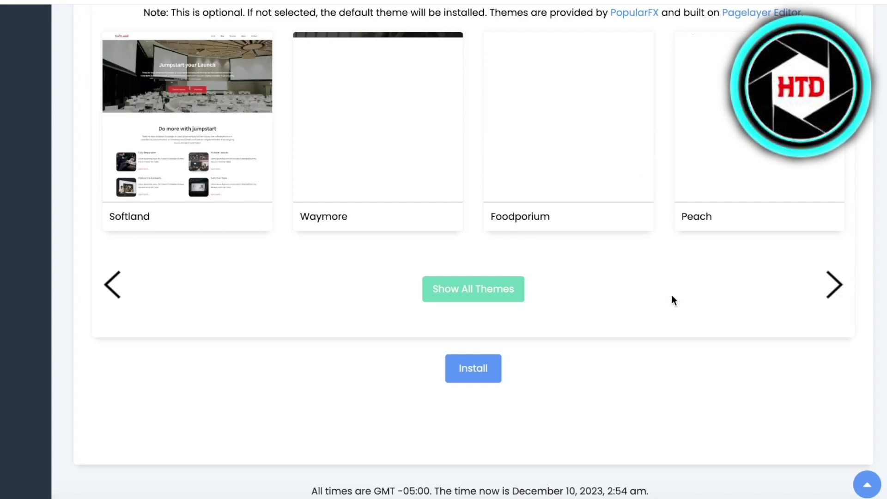
pyautogui.click(475, 371)
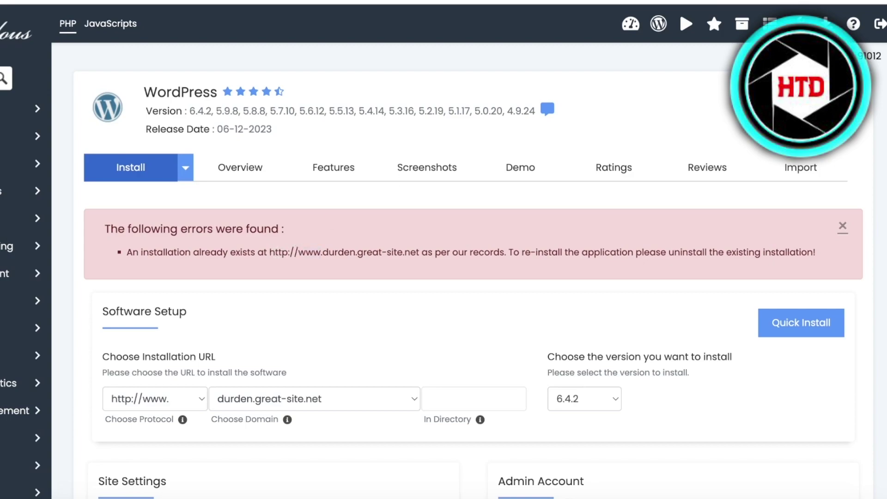
# - Open WordPress Management to find the Durden install and log in to its admin
pyautogui.click(657, 26)
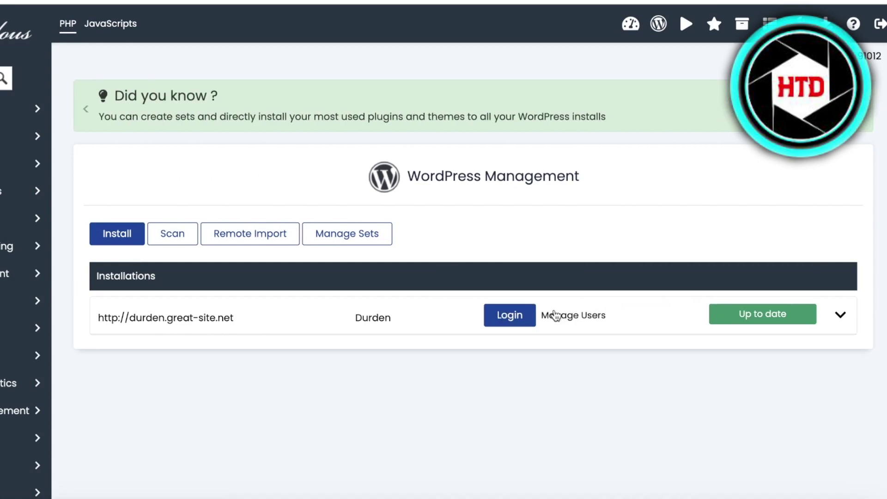
pyautogui.click(499, 321)
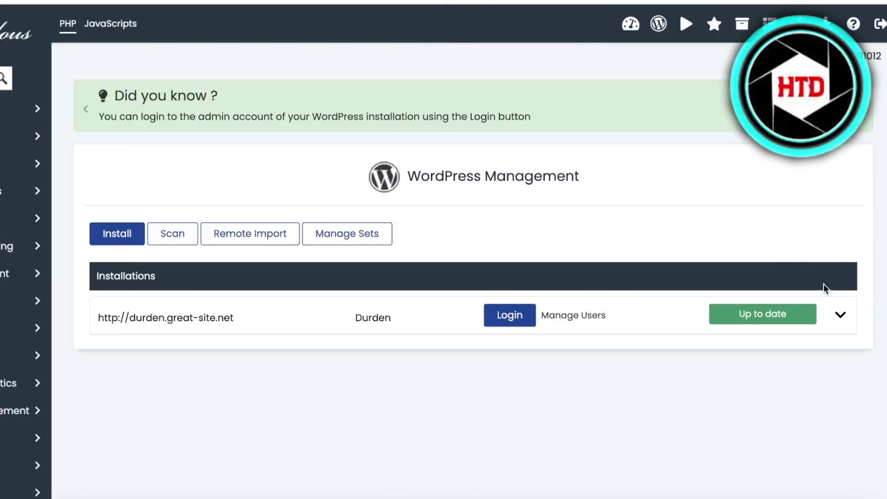
# - Show the site details of the durden.great-site.net installation
pyautogui.click(837, 315)
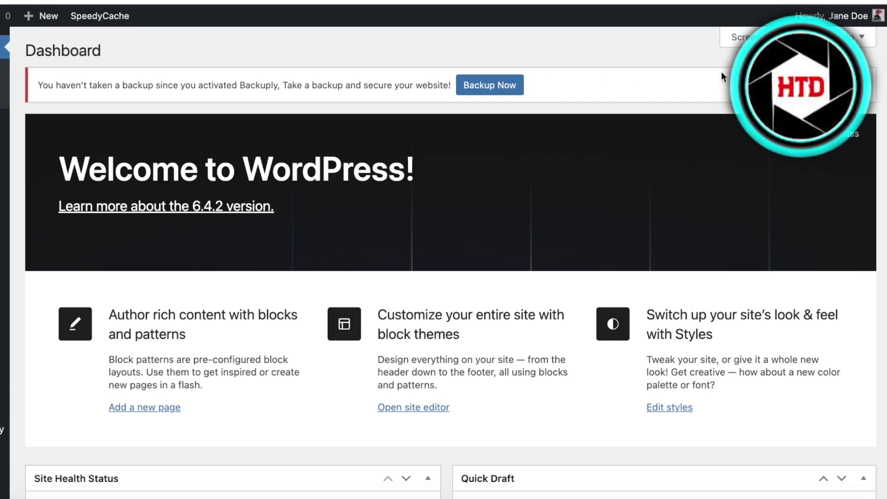
pyautogui.scroll(-10, 448, 203)
pyautogui.scroll(10, 335, 248)
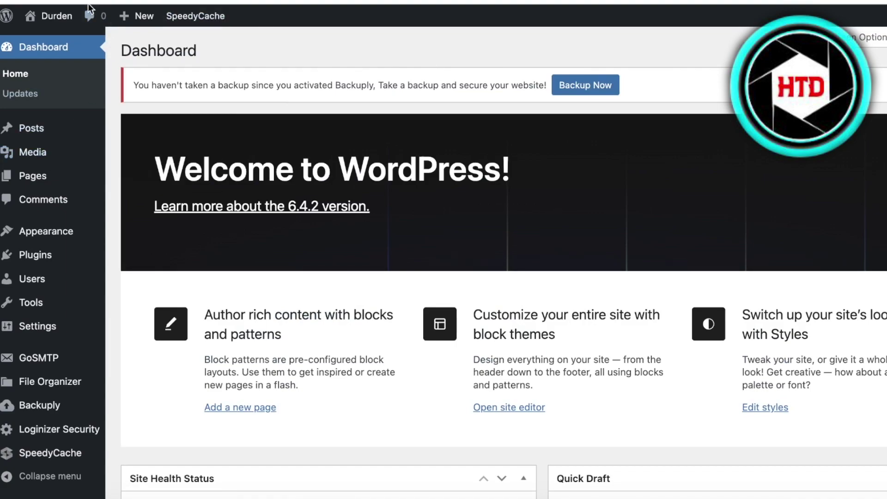
pyautogui.moveTo(53, 16)
pyautogui.click(51, 42)
pyautogui.scroll(-20, 425, 148)
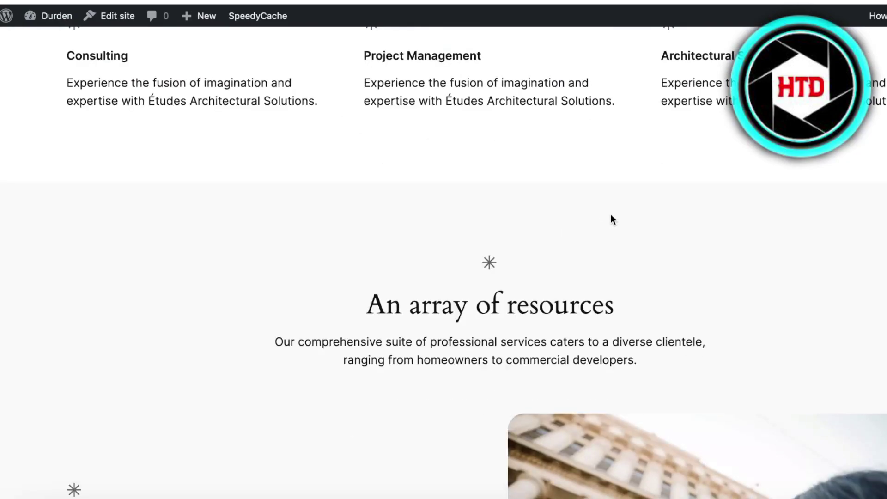
pyautogui.scroll(10, 69, 95)
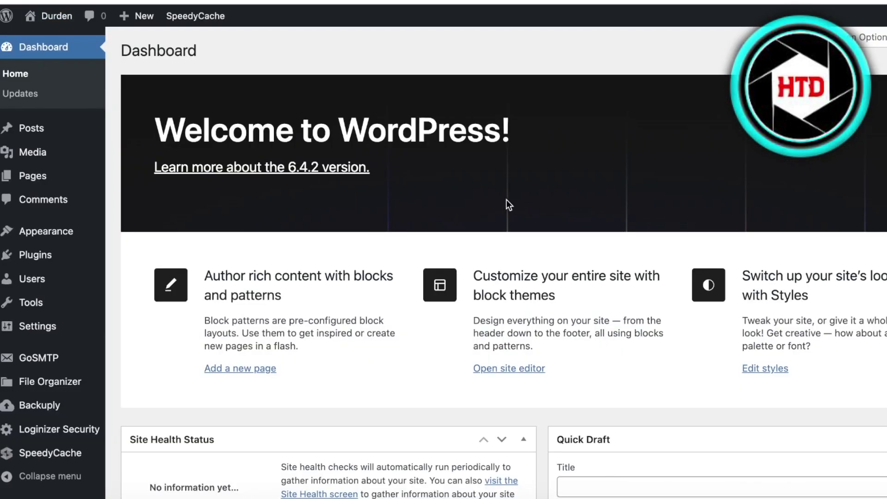
pyautogui.scroll(-5, 506, 202)
pyautogui.moveTo(41, 447)
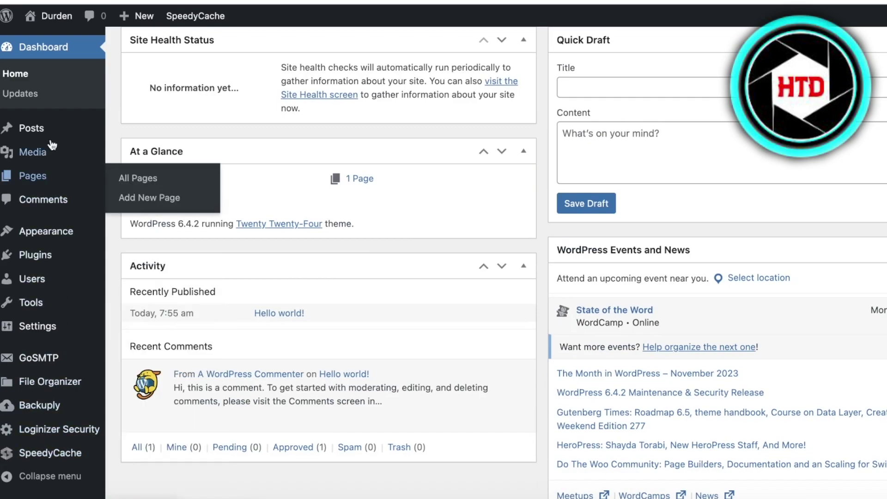
# - Visit Pages and the installed themes, then return to the Dashboard
pyautogui.moveTo(44, 252)
pyautogui.moveTo(52, 127)
pyautogui.click(58, 171)
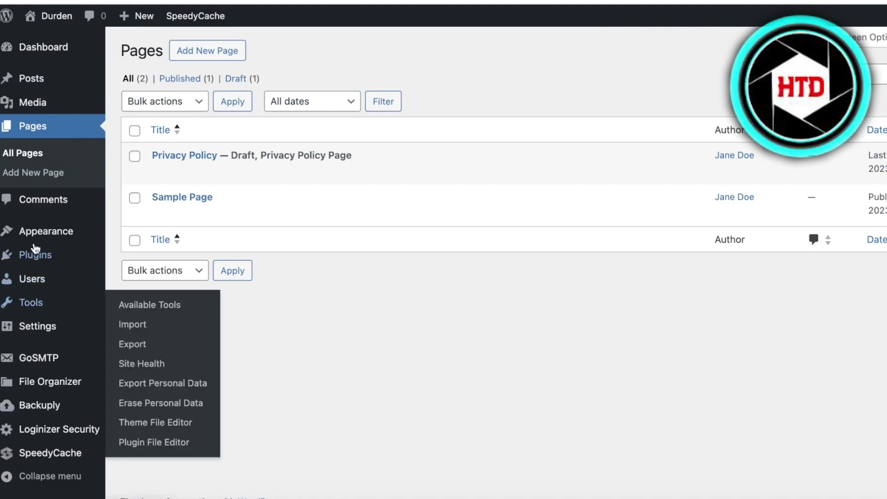
pyautogui.click(38, 242)
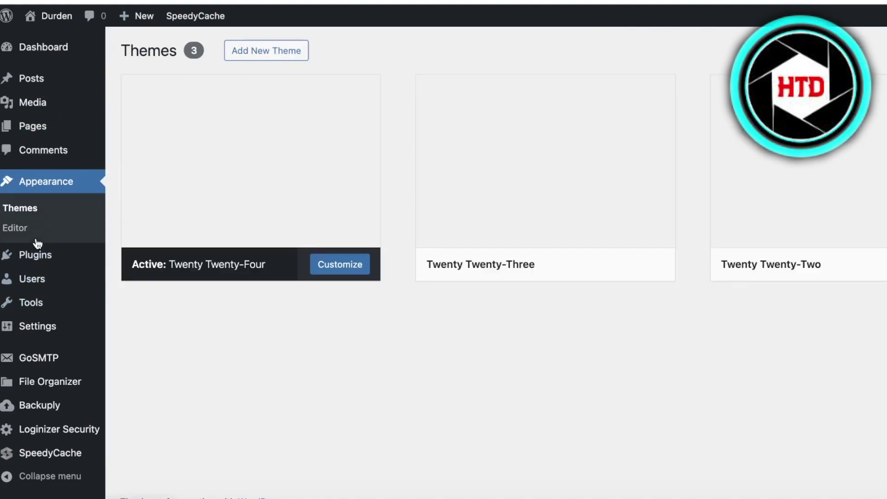
pyautogui.scroll(-2, 770, 297)
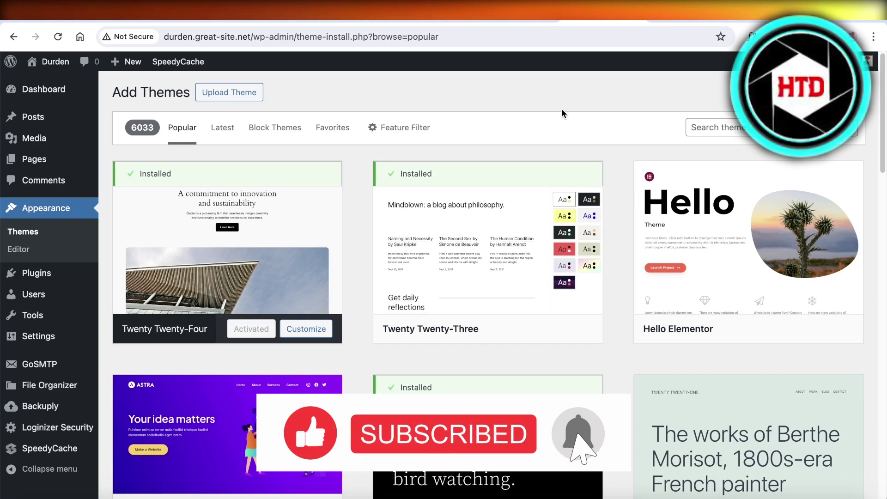
pyautogui.click(58, 95)
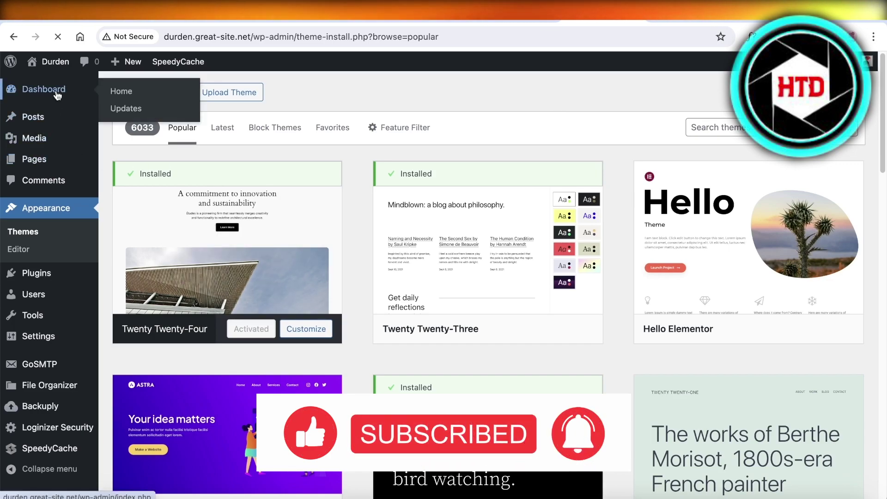